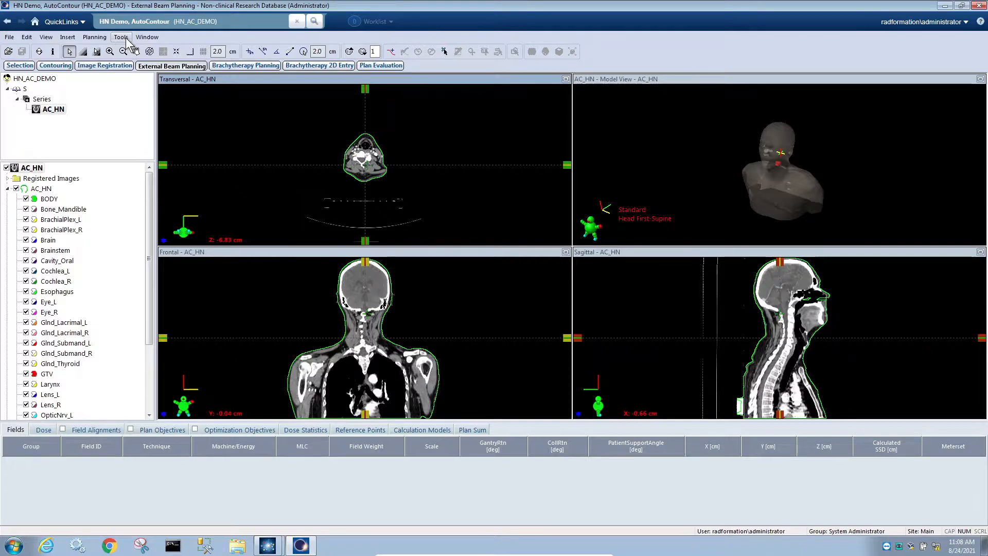
Run the ClearCheckV1717E1 script from Eclipse's Tools menu.
click(126, 38)
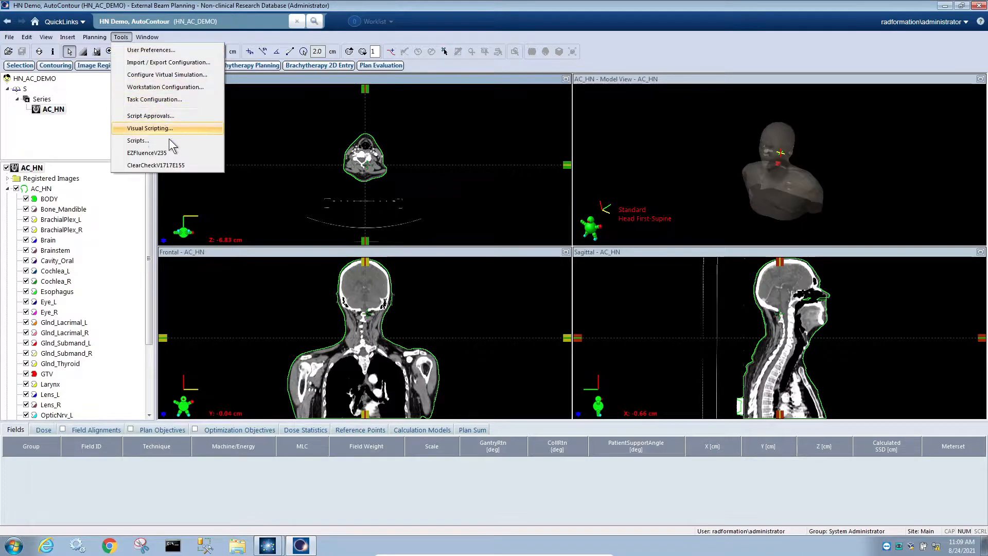
click(180, 165)
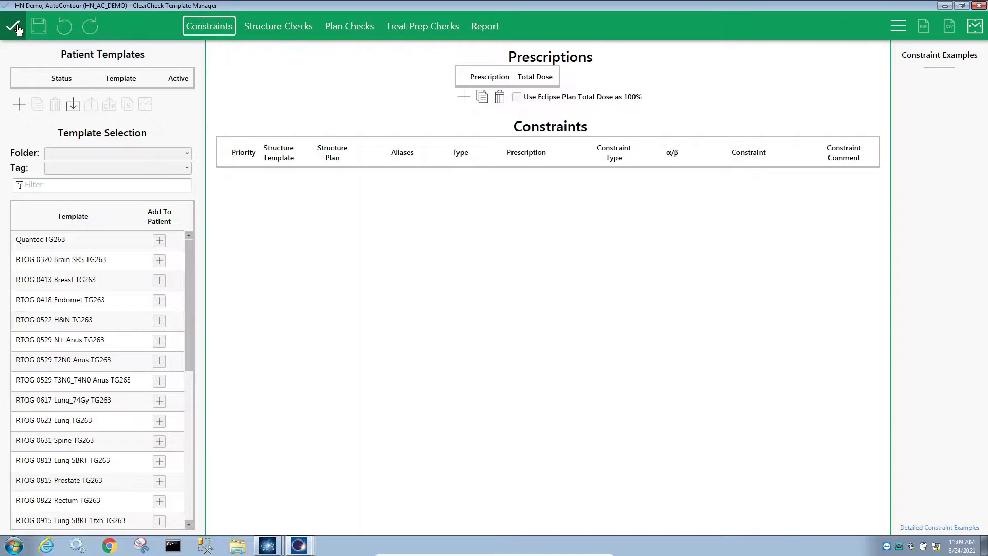
Close ClearCheck and the AutoContour plug-in without saving changes.
click(13, 27)
click(258, 28)
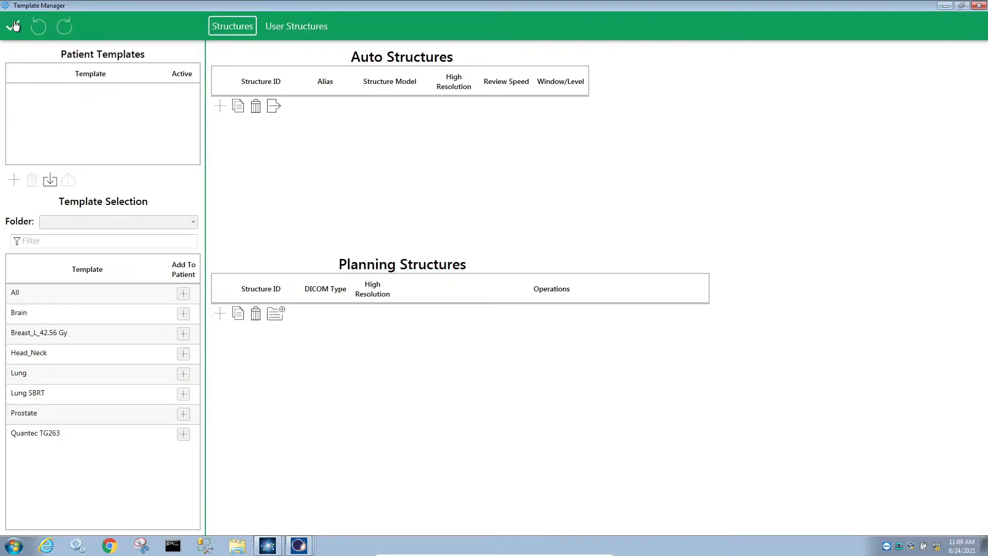
click(14, 26)
click(11, 24)
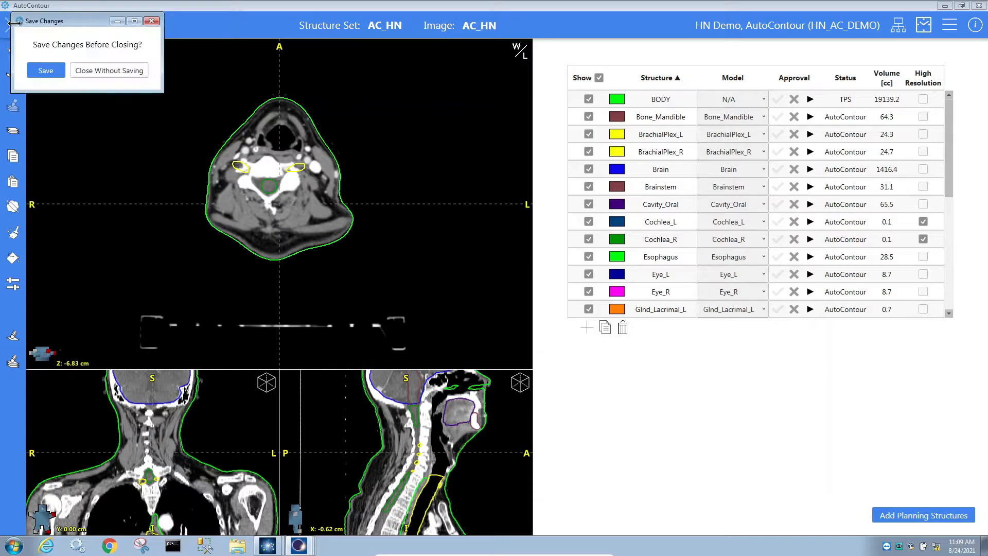
click(95, 71)
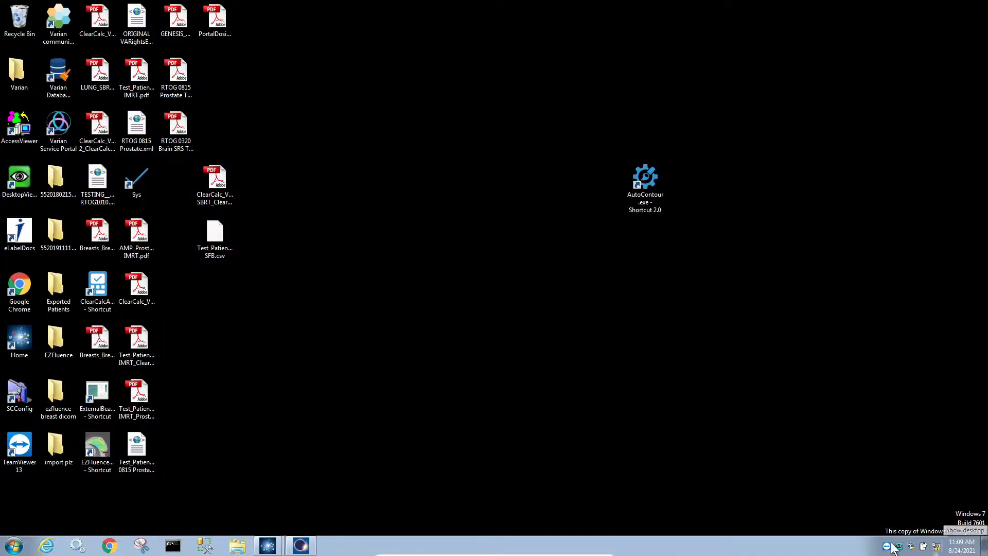
Launch standalone AutoContour and log in with the admin username and password.
double_click(660, 196)
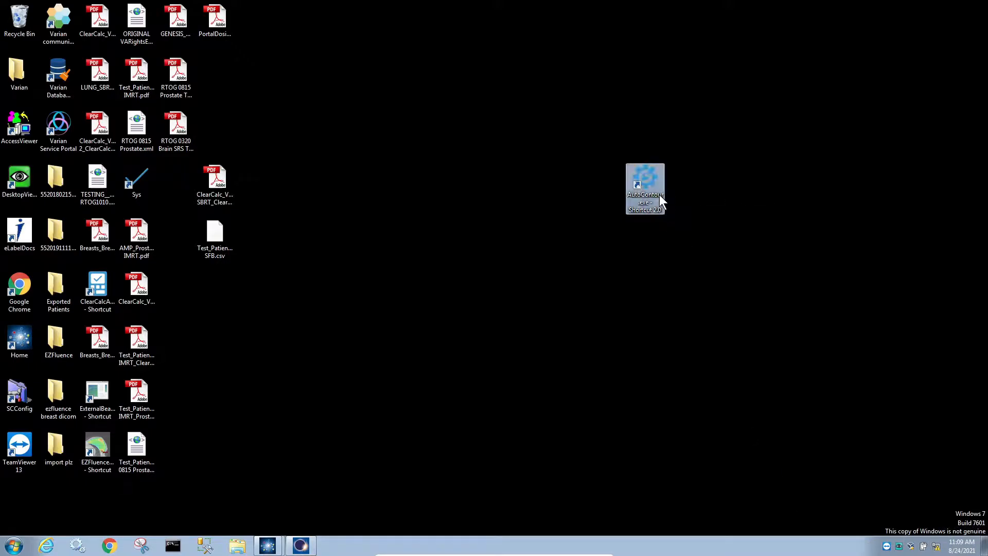
text(SysAdmin)
key(Tab)
text(123456789)
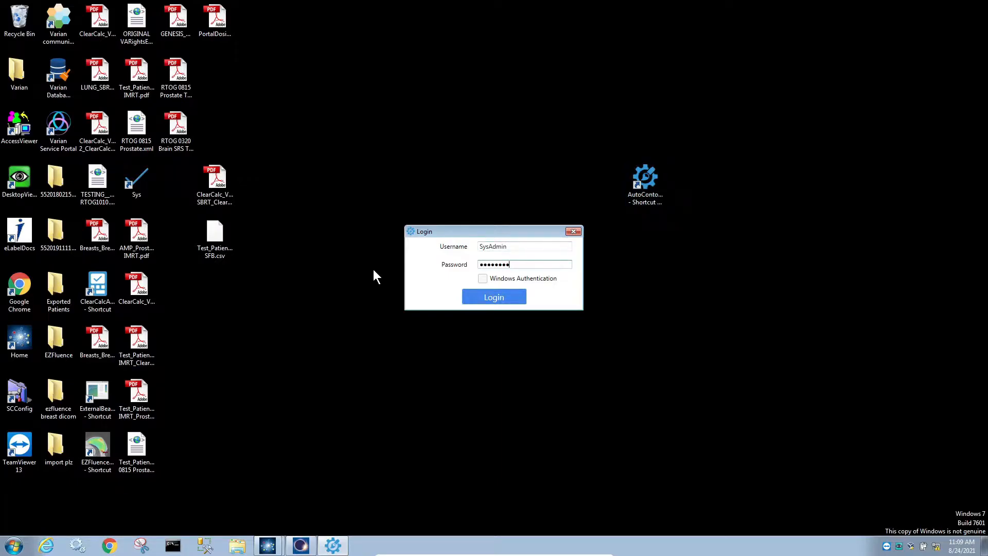
key(Return)
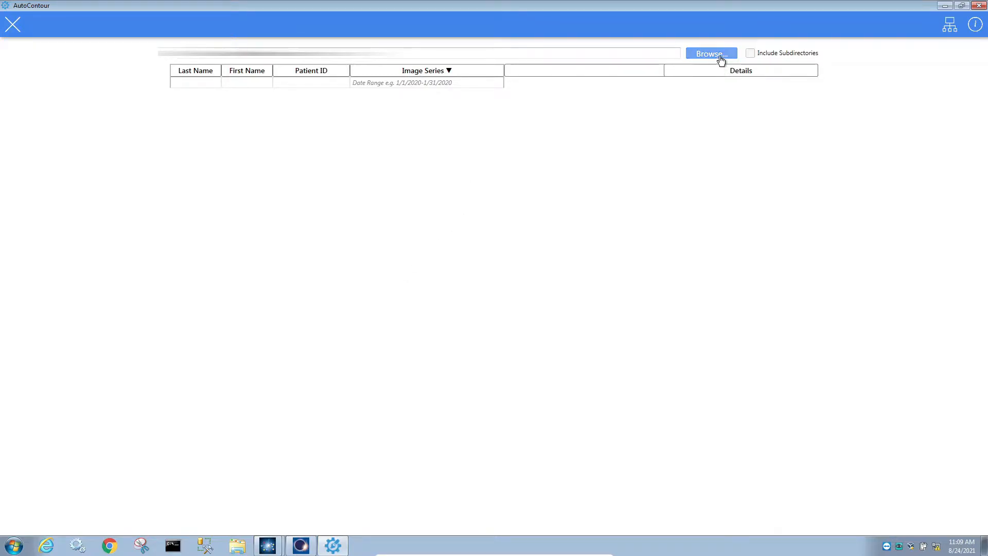
Include subdirectories in the patient search and preview the AC_Prostate structure set.
click(781, 52)
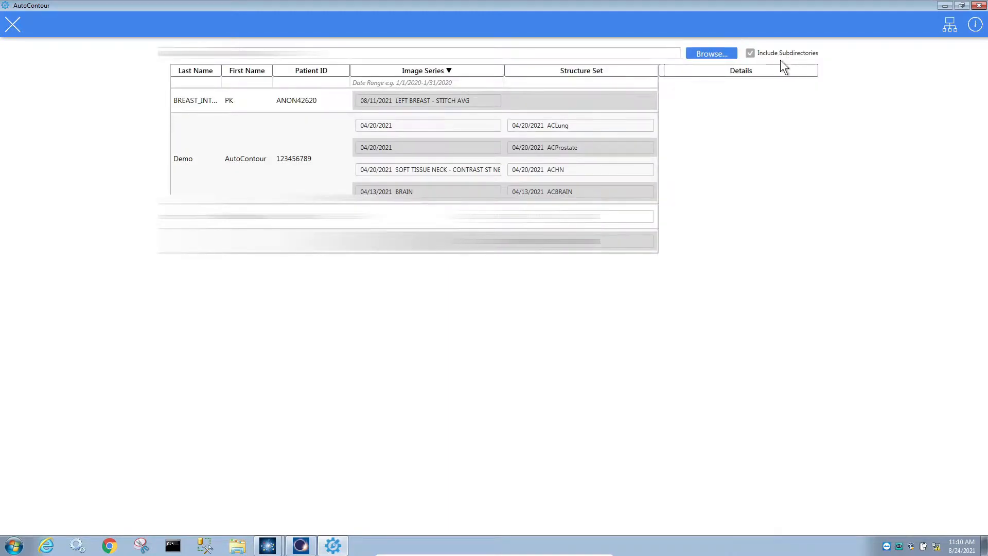
click(580, 154)
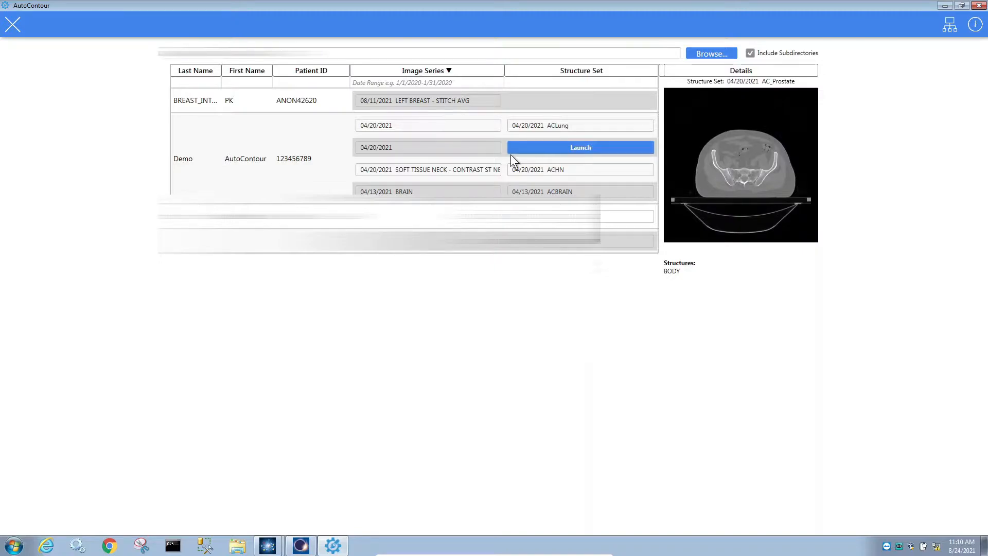
scroll(736, 215, down, 5)
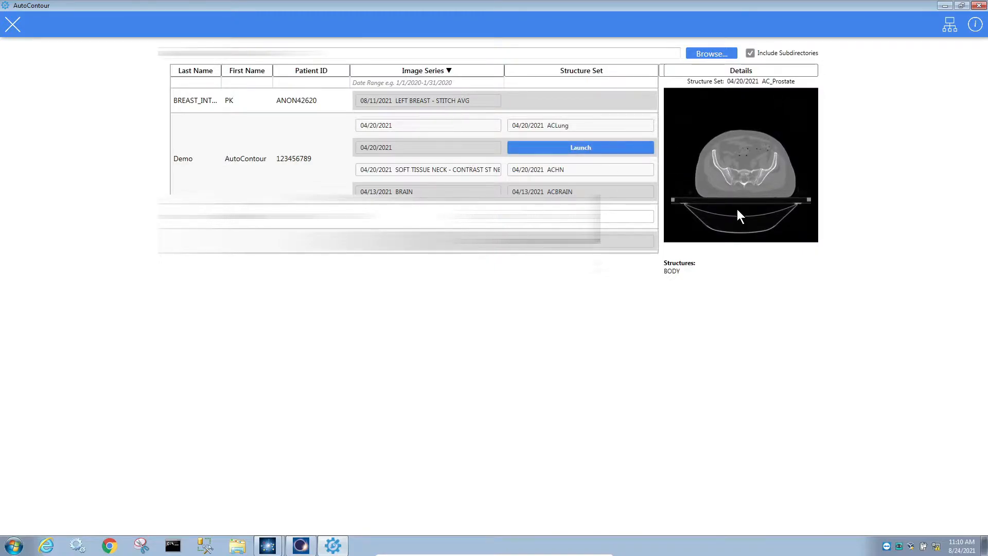
scroll(744, 185, down, 5)
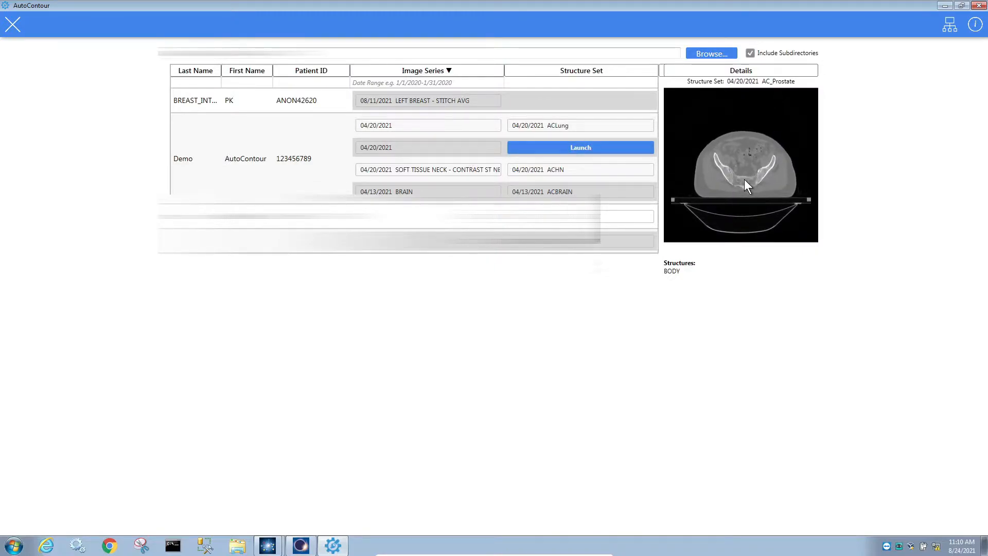
scroll(757, 187, up, 4)
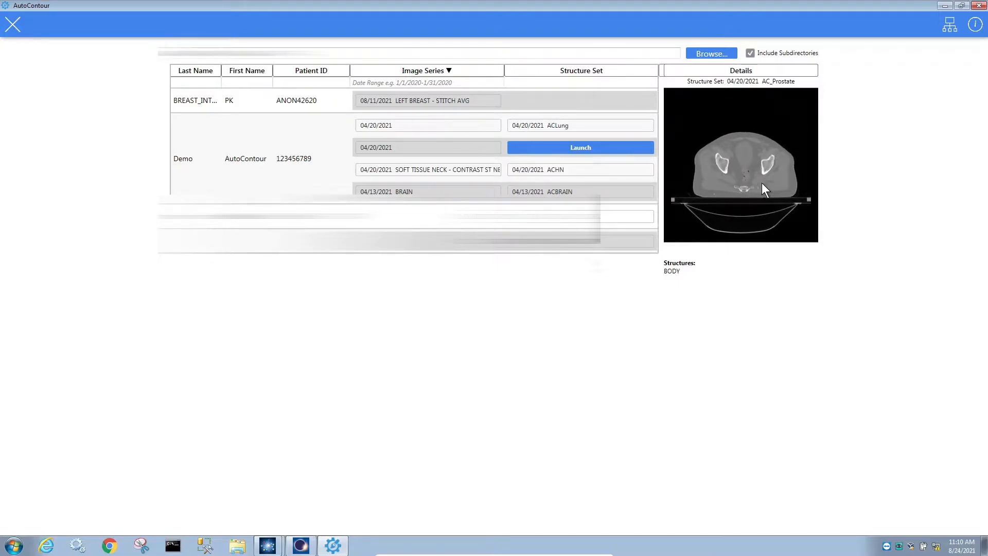
scroll(765, 182, up, 3)
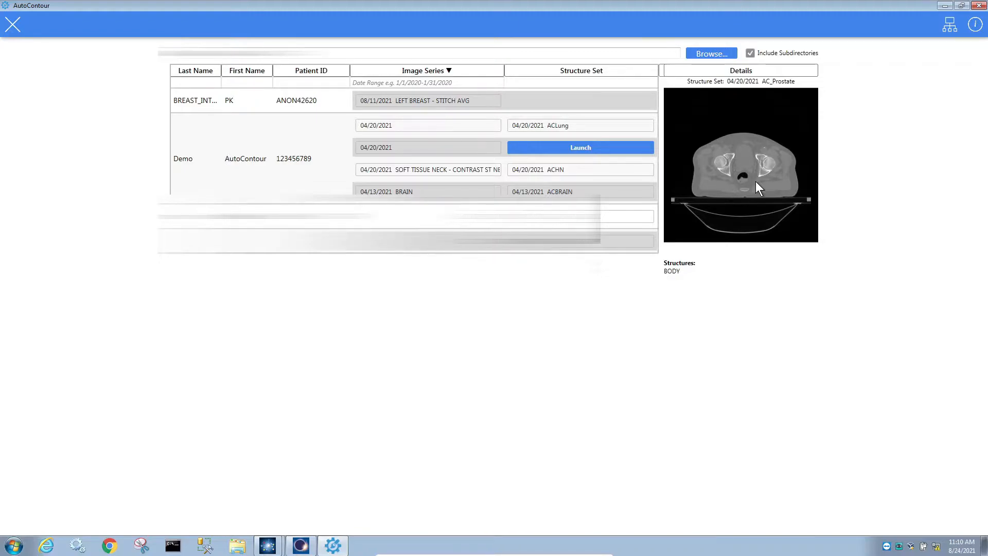
Launch AC_Prostate, then reveal slide 23's upload, contouring, decrypted-return and data-deletion builds.
click(574, 149)
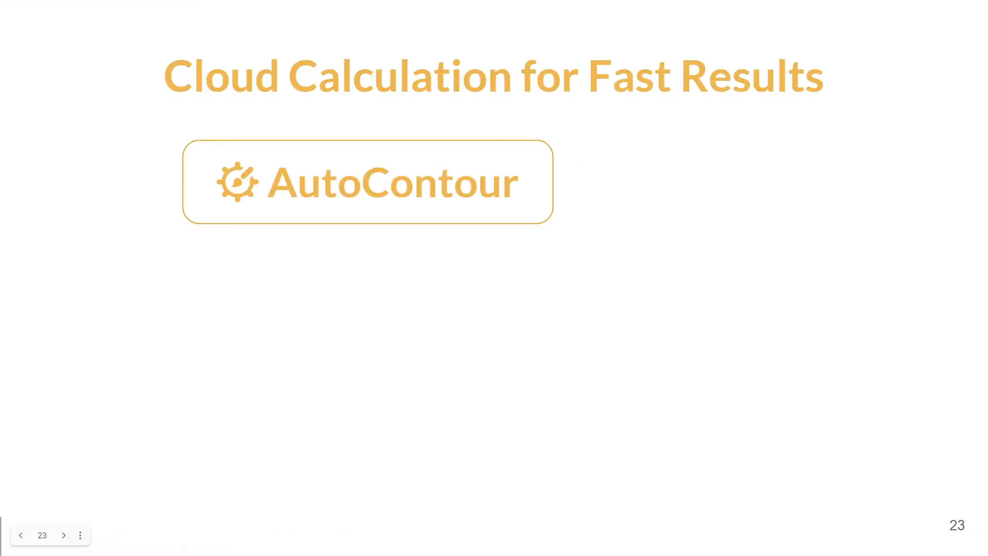
click(37, 549)
click(37, 548)
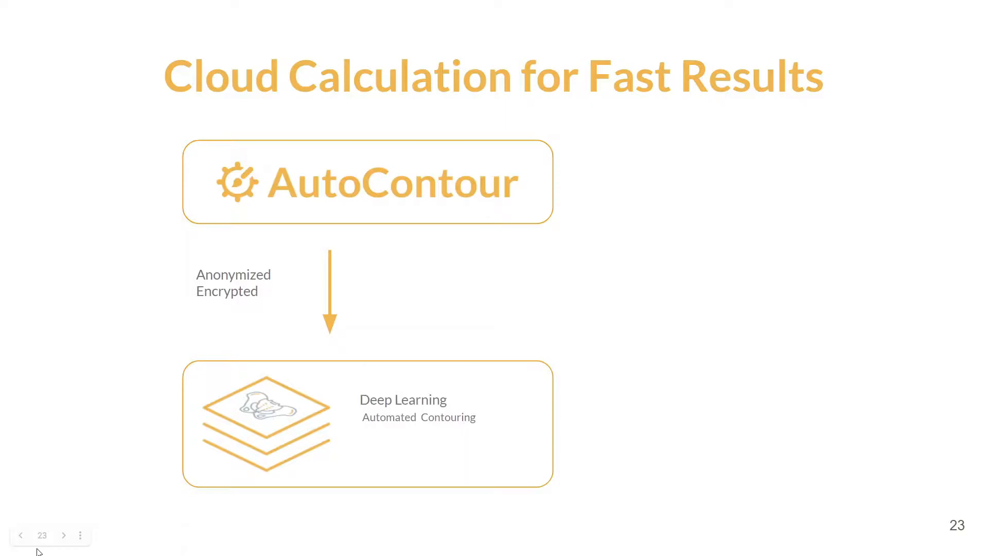
click(37, 550)
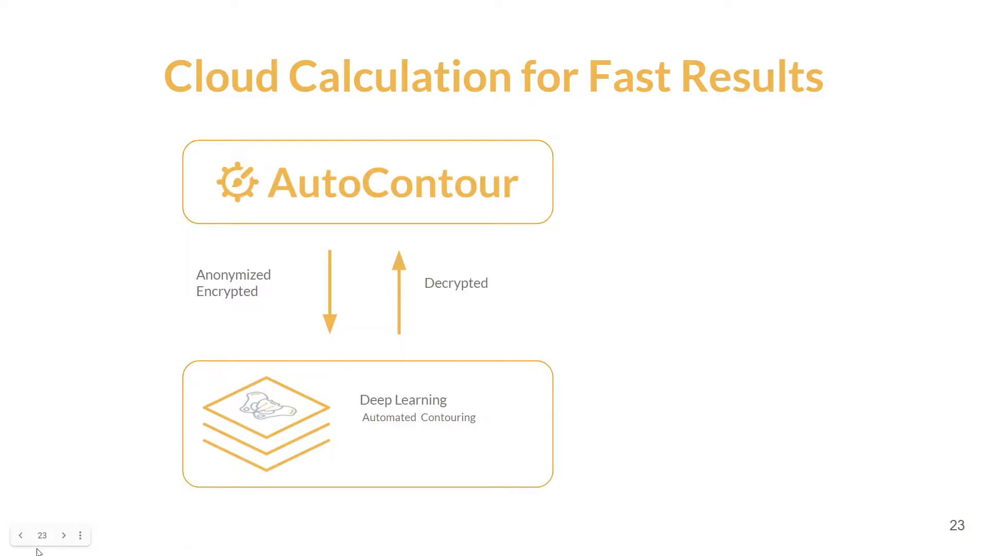
click(37, 551)
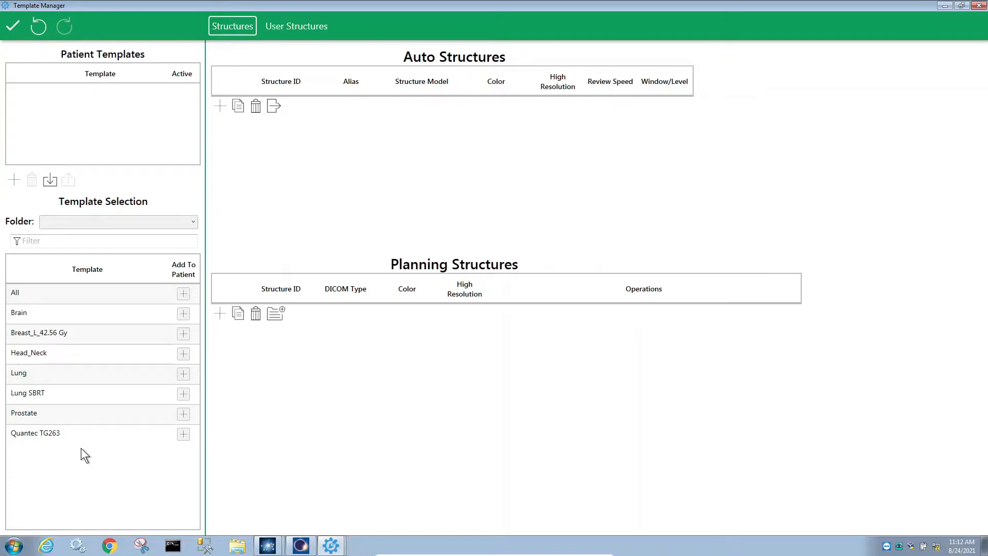
Add the Prostate template to the patient's templates.
click(183, 414)
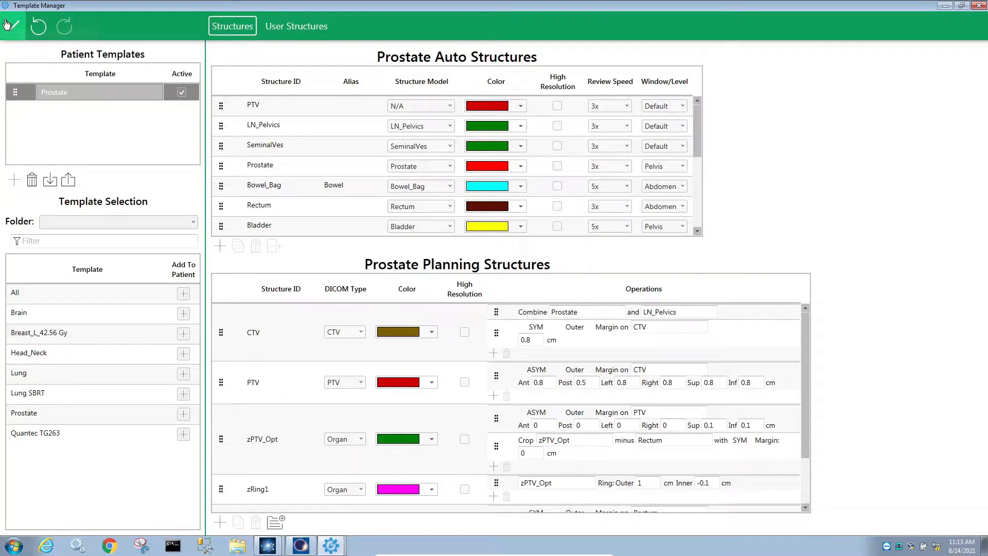
Apply the Prostate template to auto-contour the prostate CT.
click(6, 24)
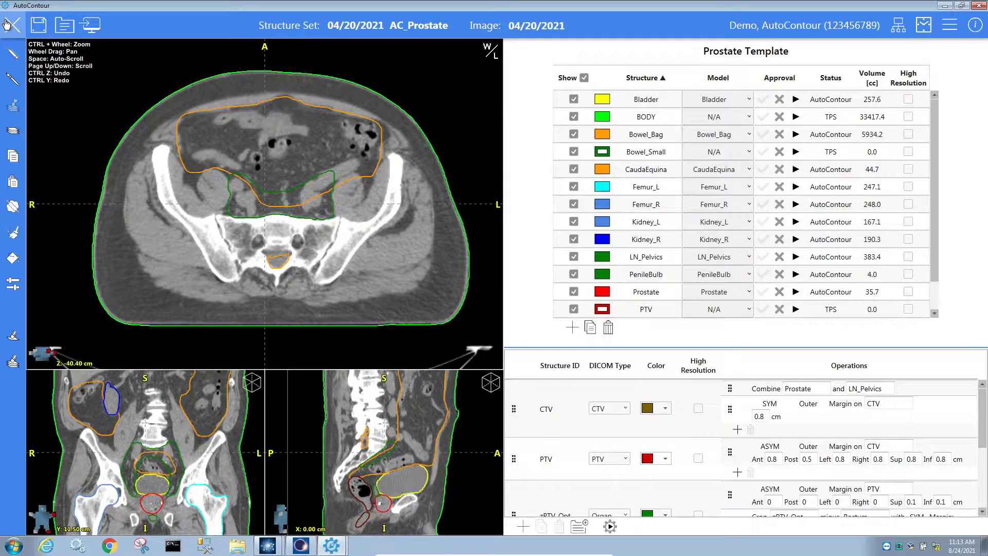
Sort structures by status and play Bladder, PenileBulb and Rectum slice by slice.
click(825, 77)
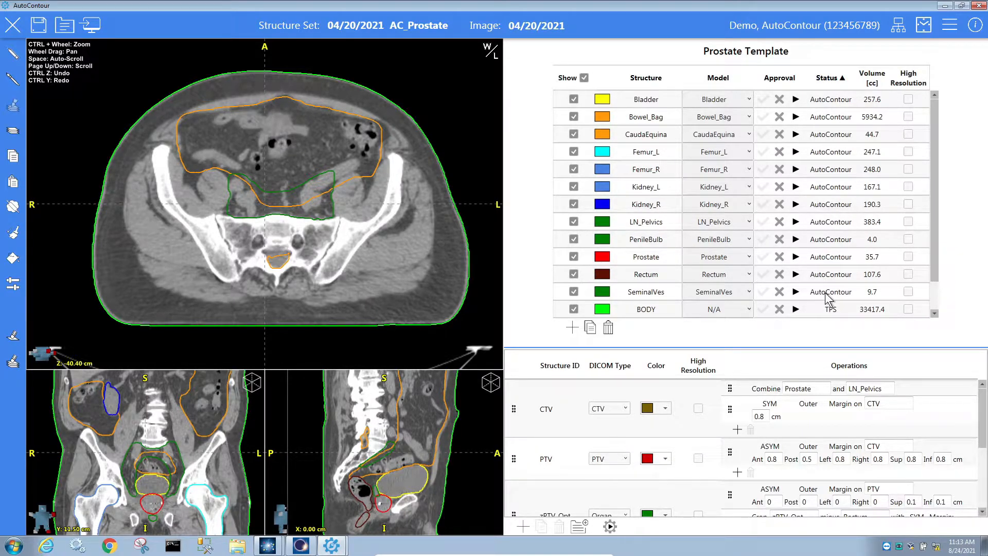
click(797, 100)
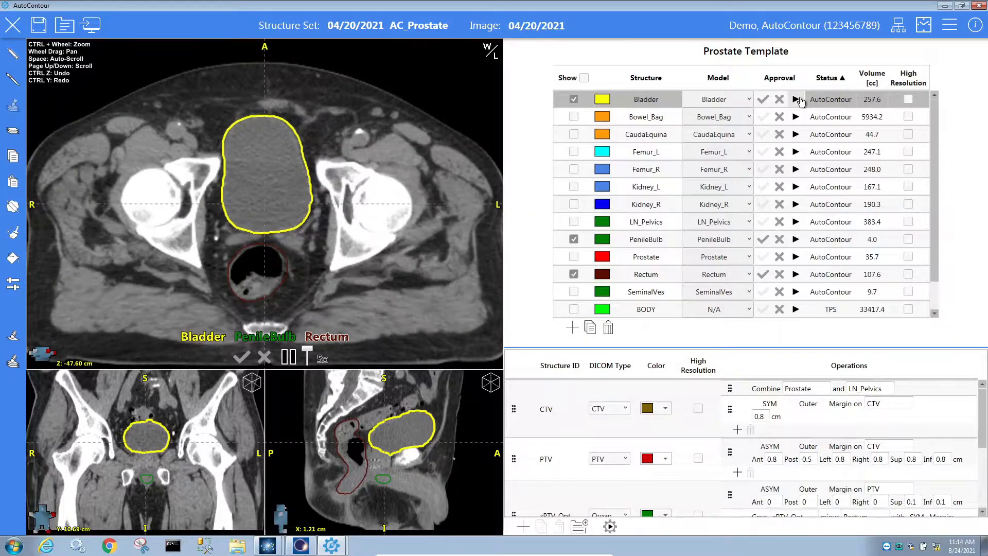
Set playback to 2x, pause, and approve the Bladder, PenileBulb and Rectum contours.
click(764, 98)
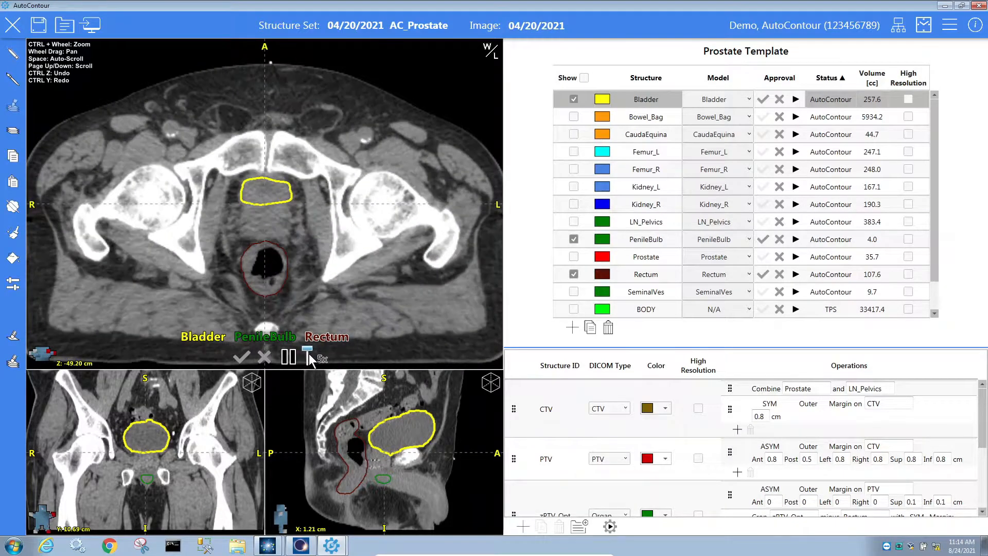
mouse_move(309, 356)
mouse_down()
mouse_move(310, 370)
mouse_move(314, 347)
mouse_up()
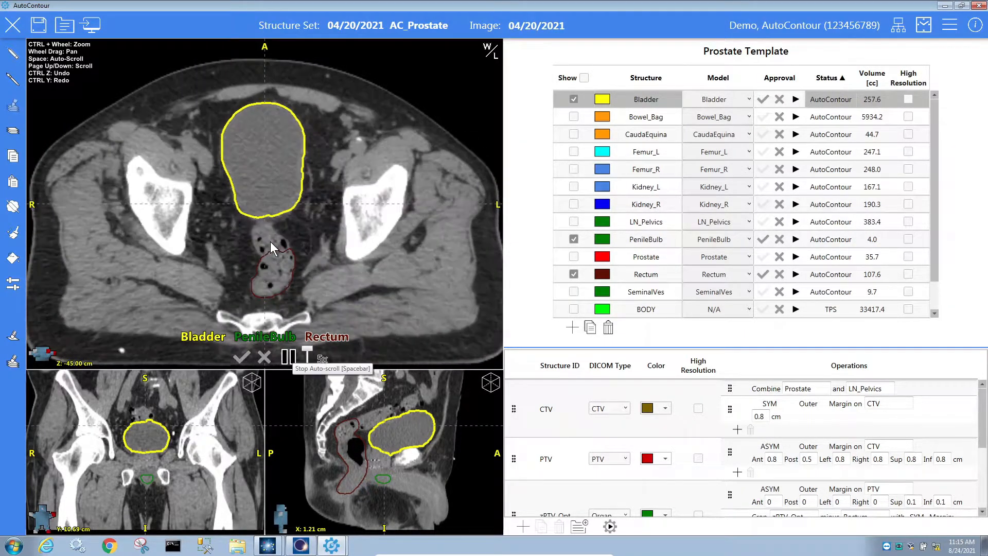
key(space)
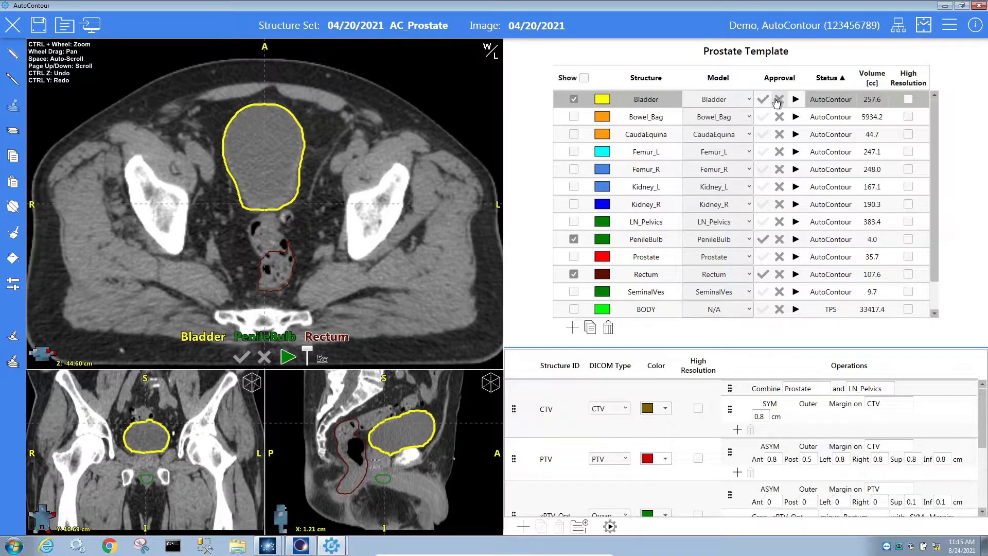
click(238, 359)
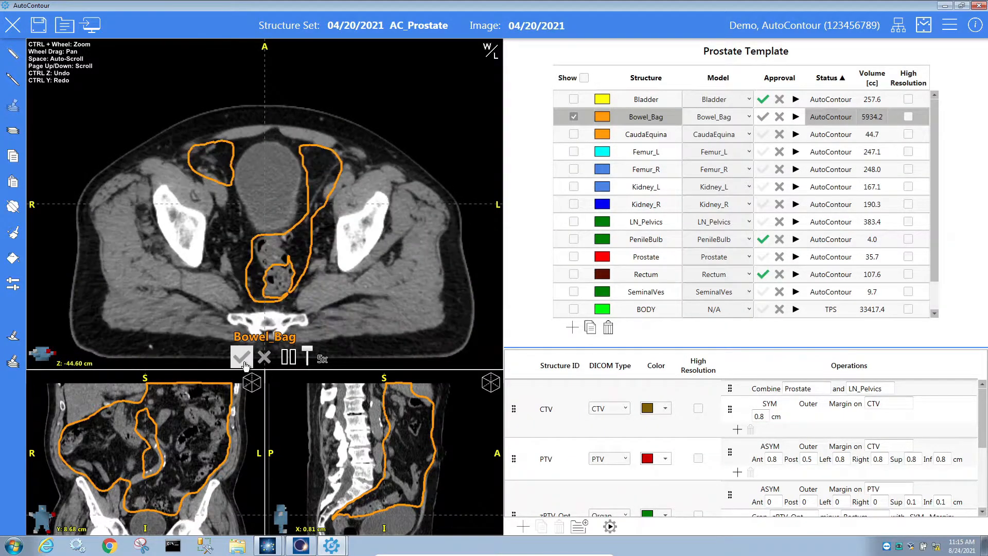
Move the axial slice up the abdomen to review the Bowel_Bag contour.
scroll(444, 468, down, 5)
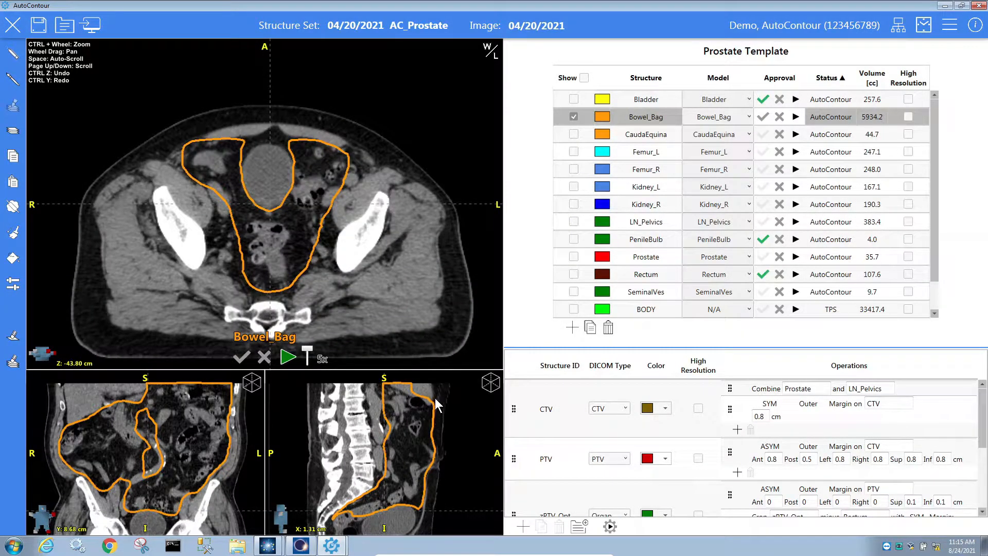
drag(469, 511, 481, 382)
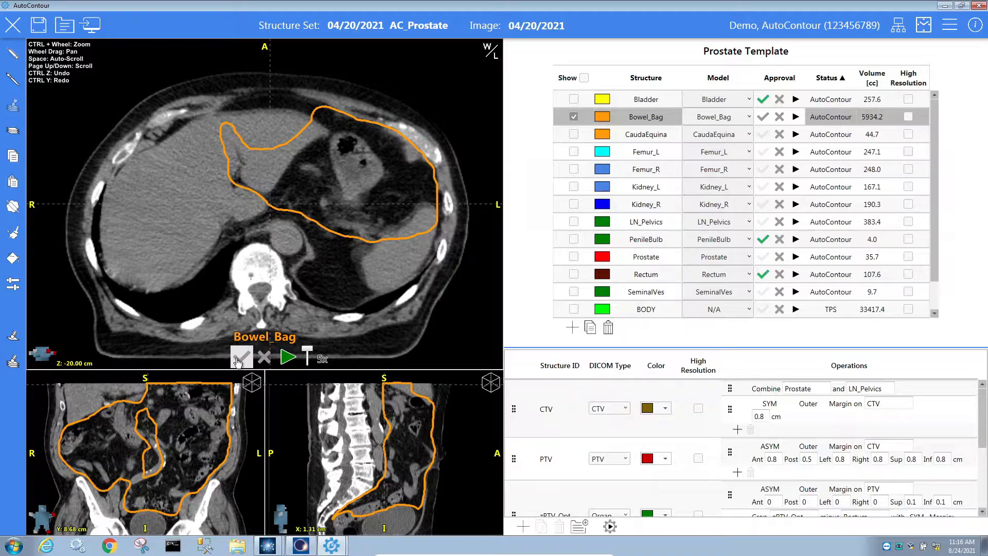
click(264, 357)
scroll(315, 268, down, 5)
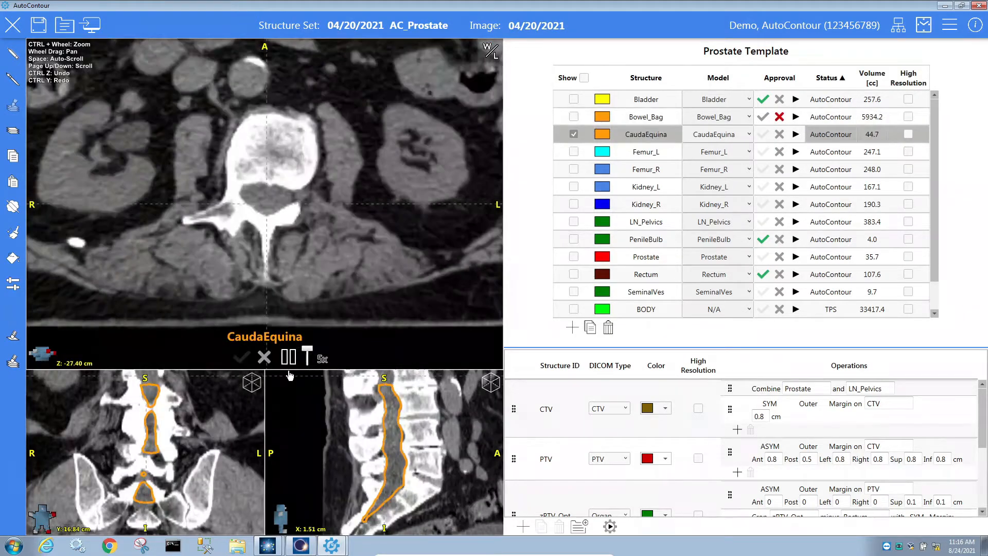
scroll(313, 262, down, 10)
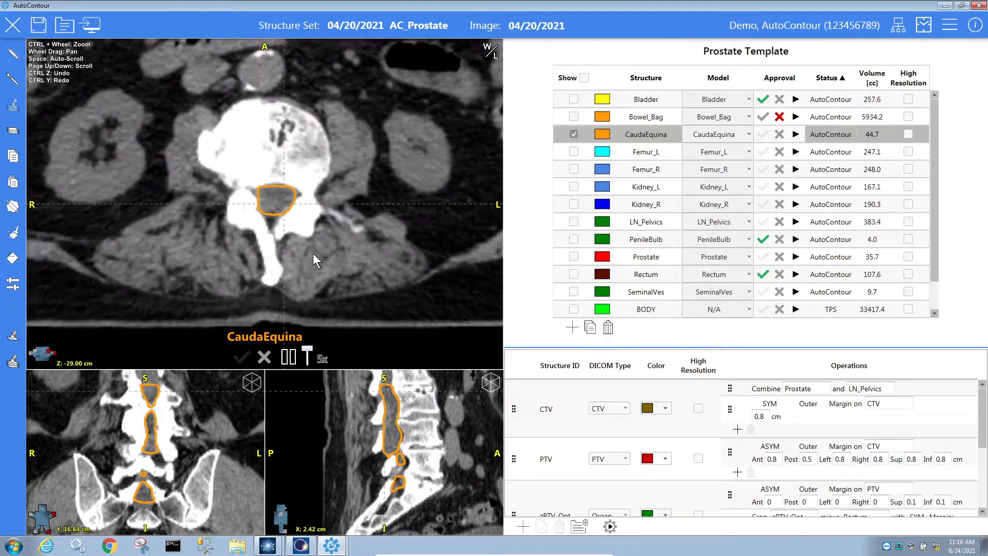
scroll(345, 280, down, 3)
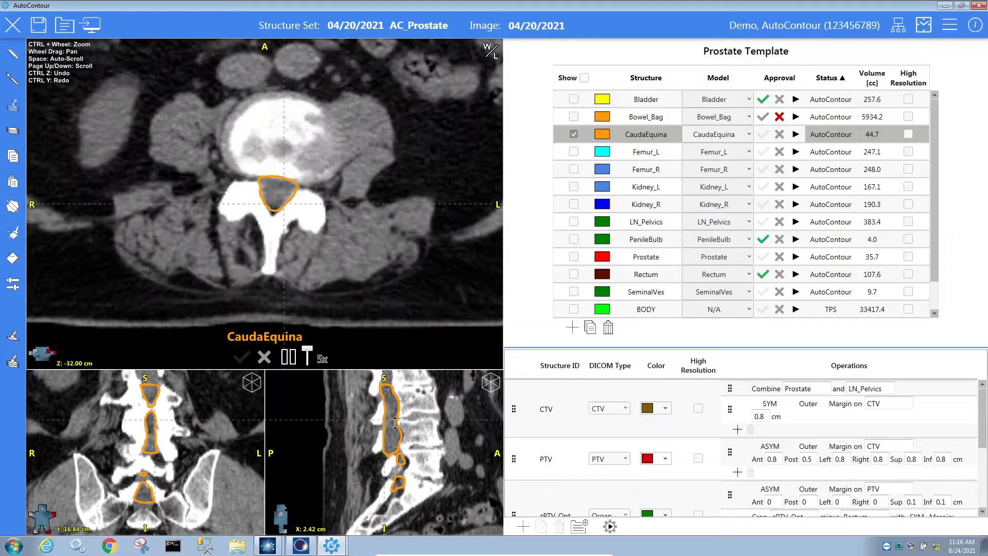
scroll(404, 443, down, 10)
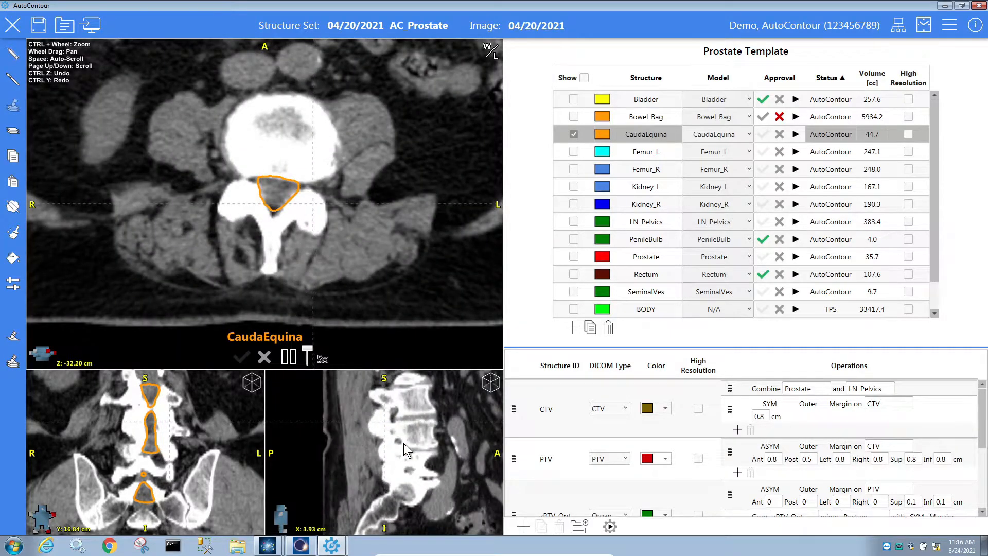
scroll(404, 443, down, 11)
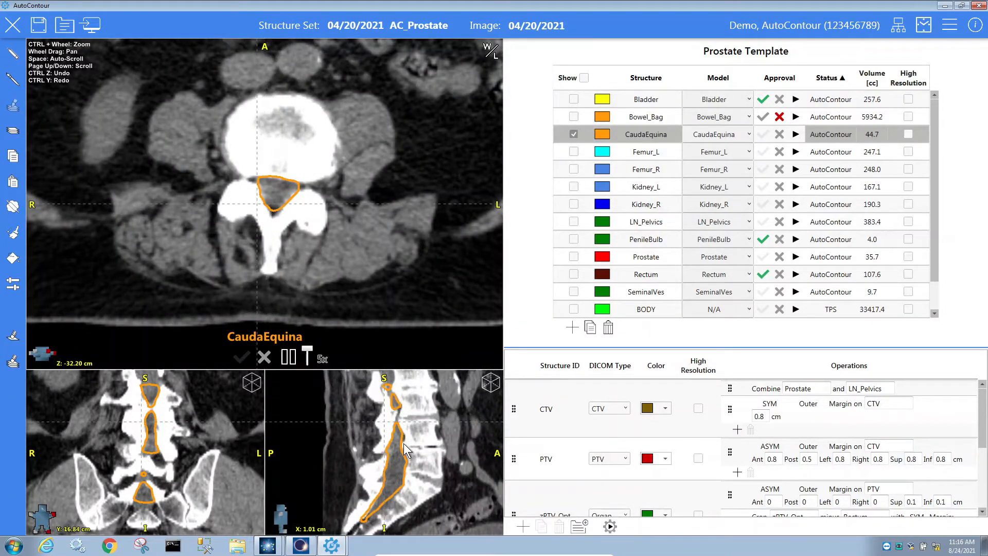
scroll(404, 443, down, 2)
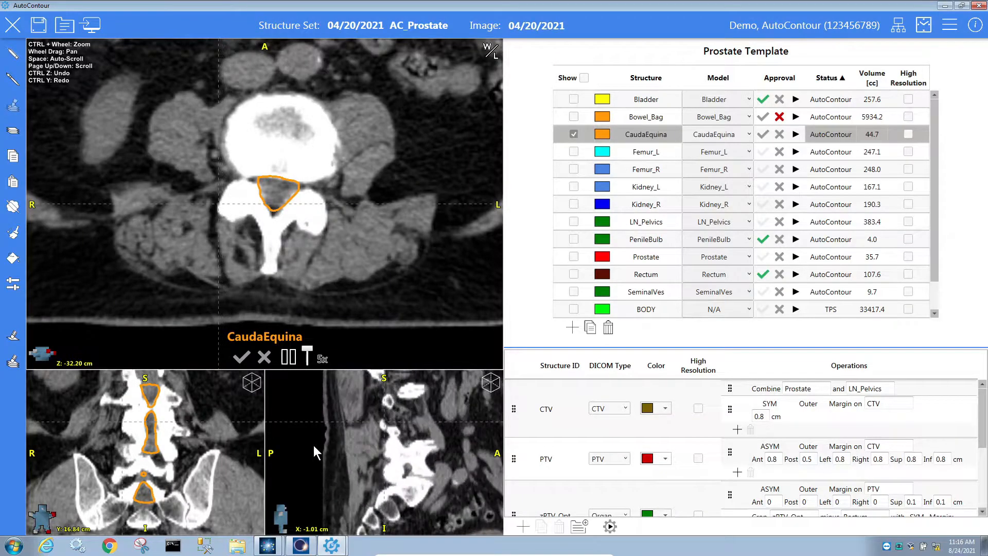
scroll(176, 446, down, 4)
scroll(176, 446, down, 7)
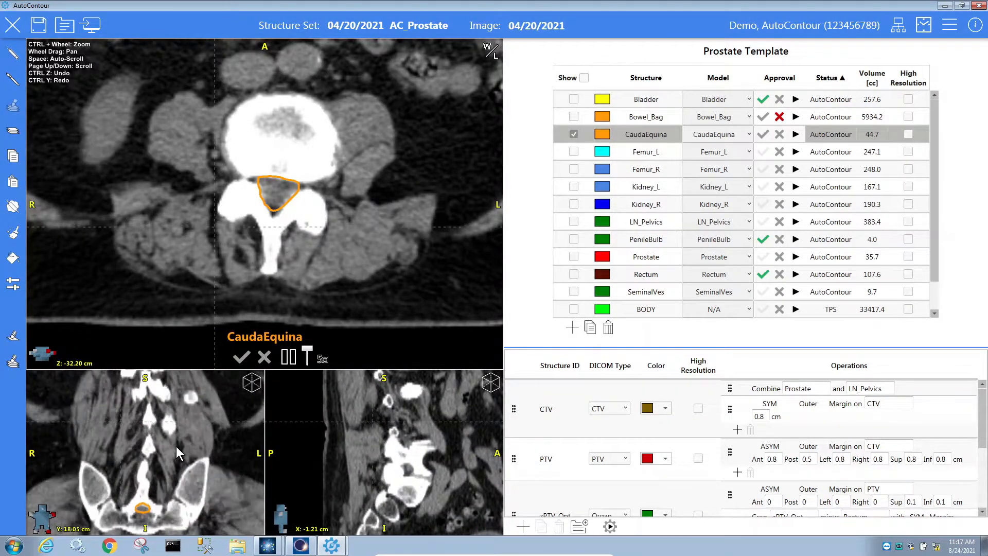
scroll(176, 446, down, 6)
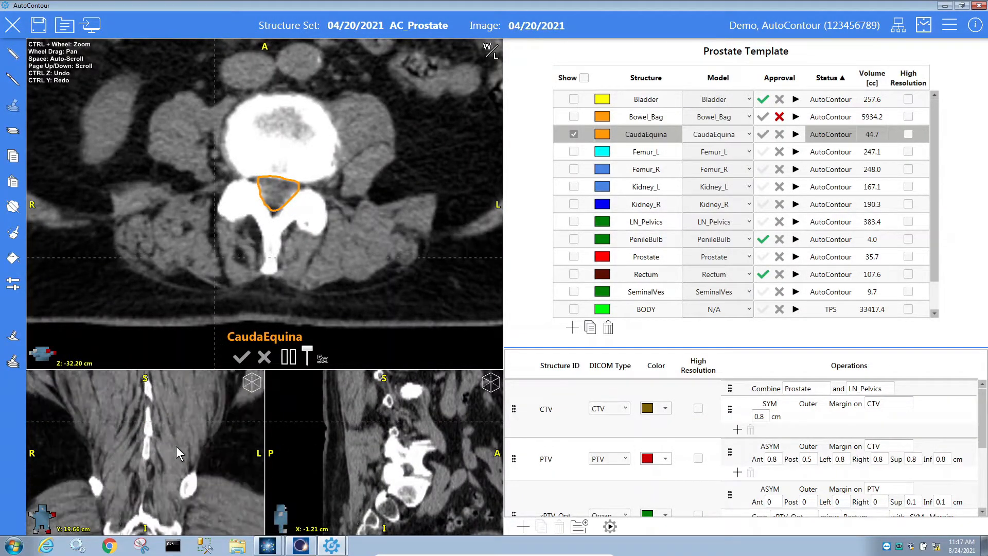
scroll(411, 442, down, 1)
scroll(412, 443, up, 14)
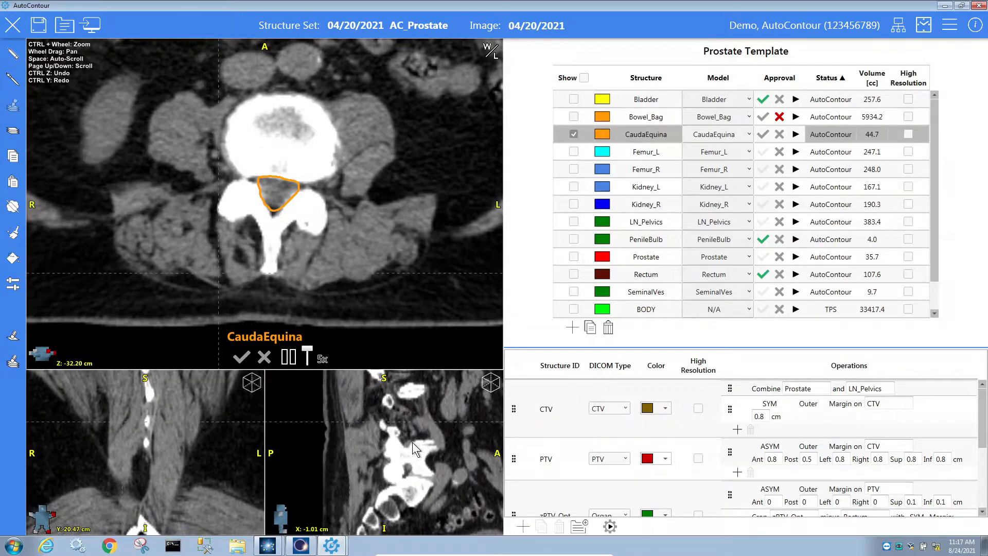
scroll(415, 443, up, 16)
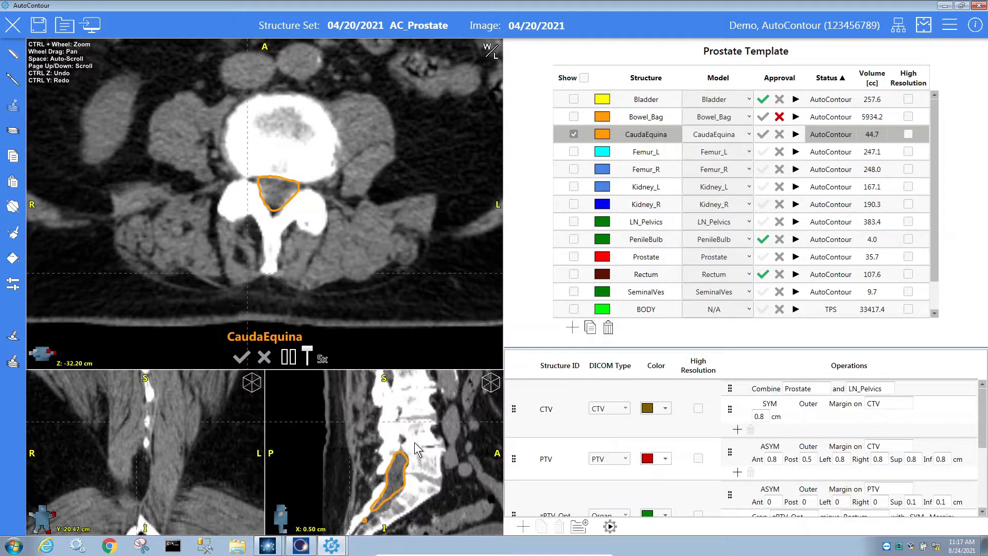
scroll(415, 443, up, 6)
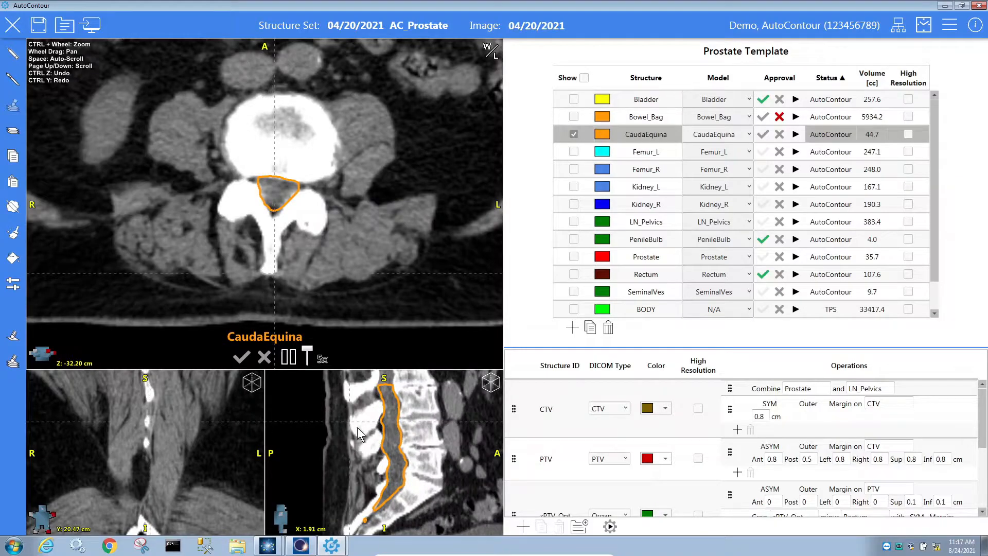
scroll(241, 357, down, 2)
Approve CaudaEquina and switch Femur_R to the Femur_RTOG_R model.
click(241, 357)
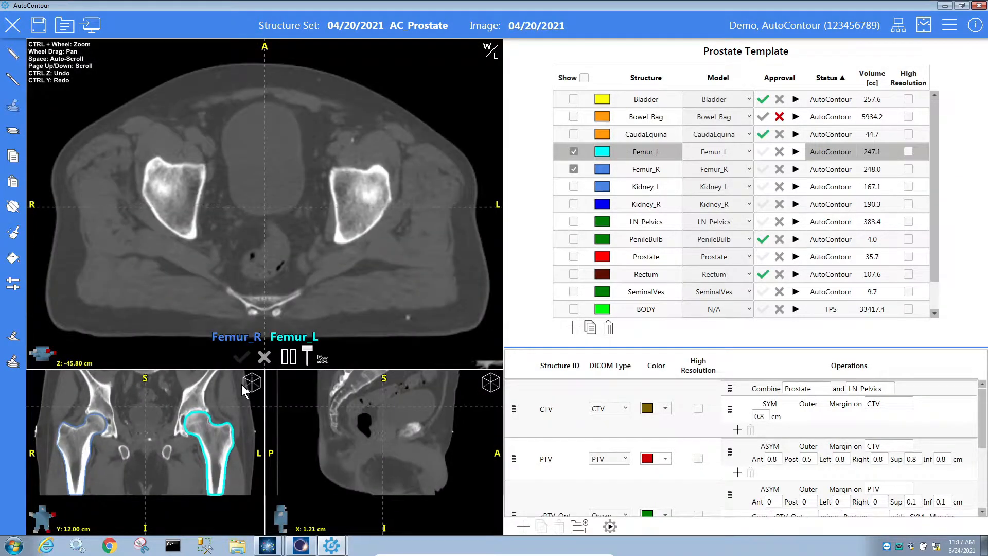
scroll(244, 354, down, 11)
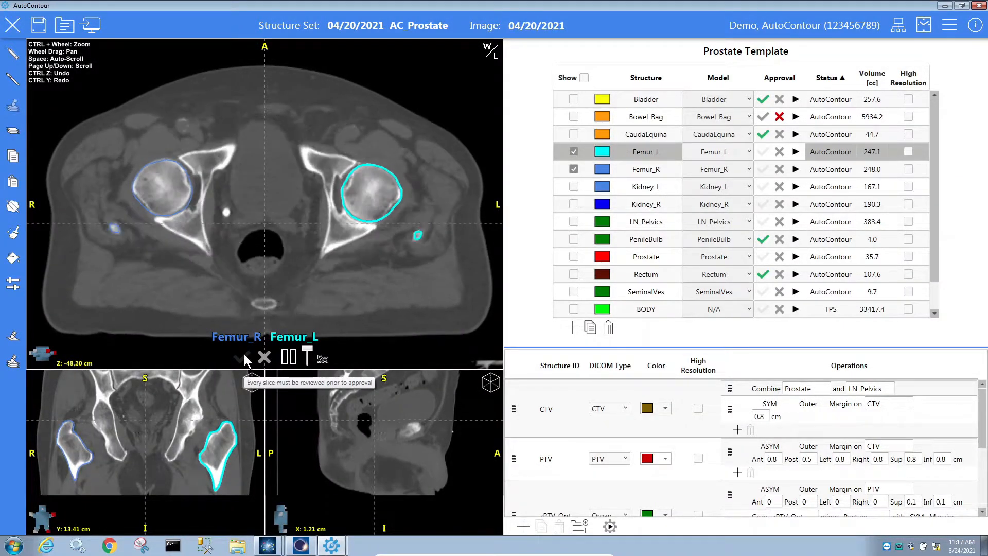
scroll(244, 354, down, 4)
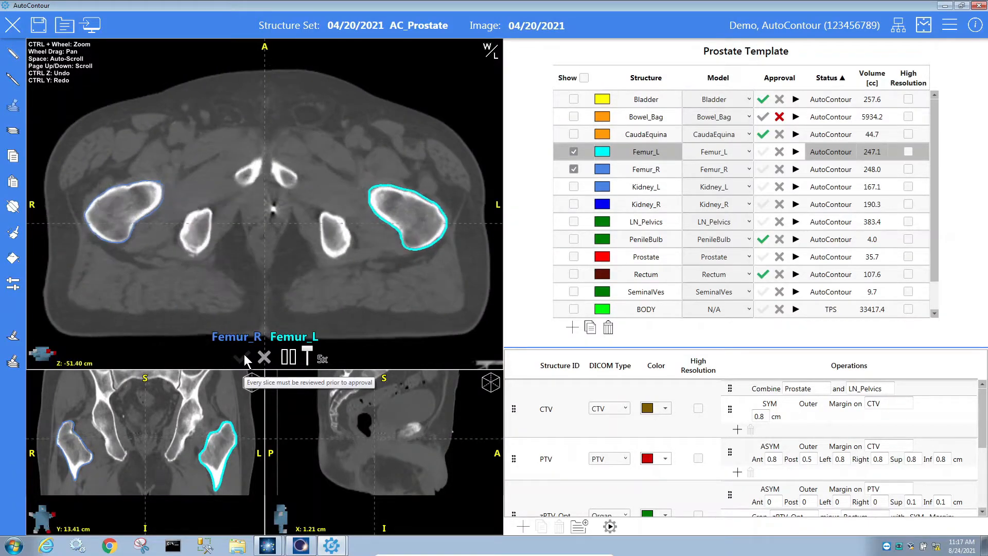
click(732, 172)
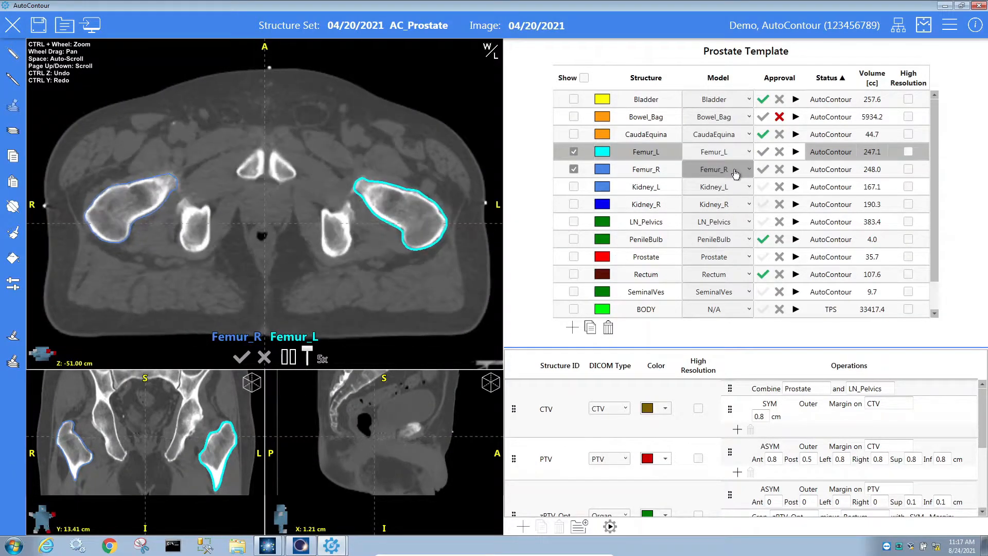
click(733, 170)
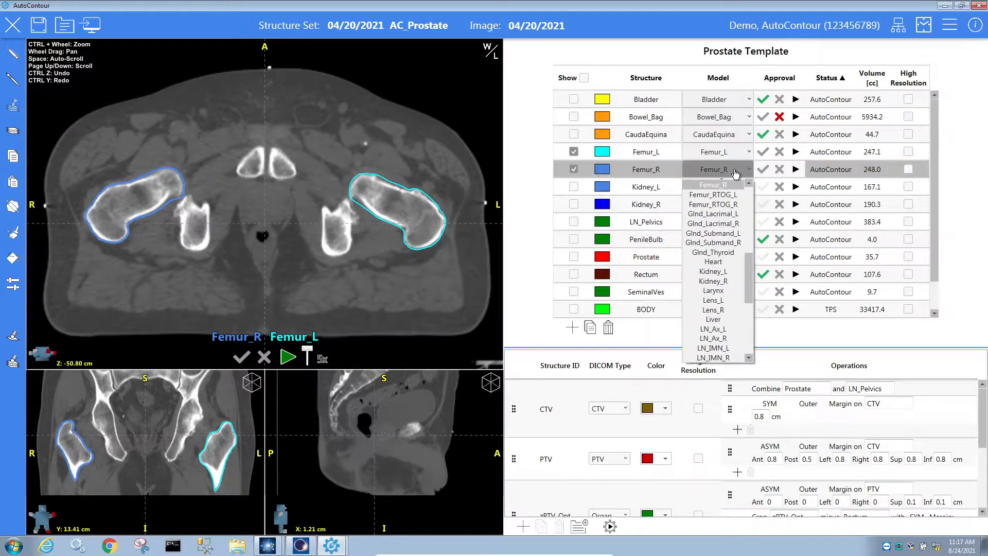
click(739, 205)
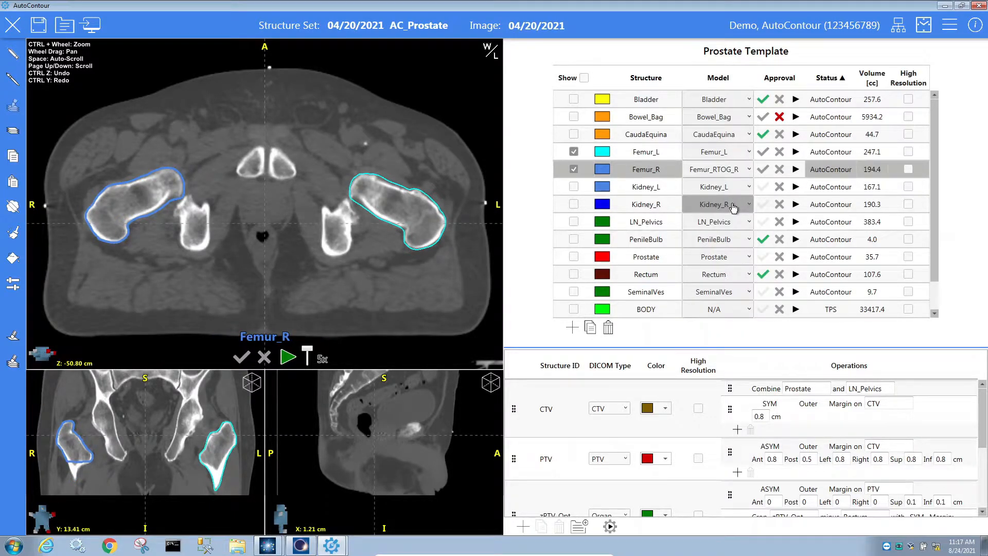
click(746, 170)
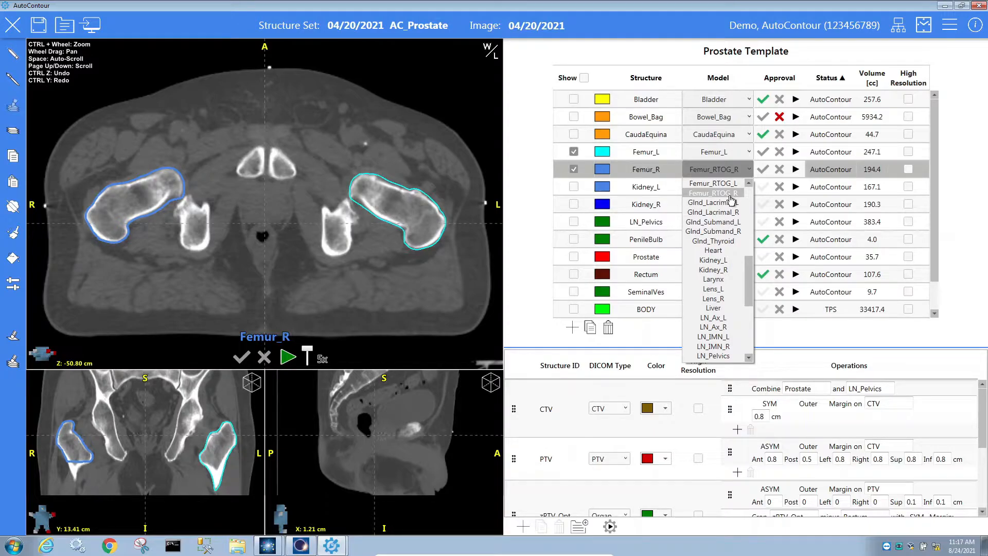
click(731, 195)
Switch Femur_L to the Femur_RTOG_L model (194.4 cc) and approve the femurs and kidneys.
scroll(89, 446, down, 8)
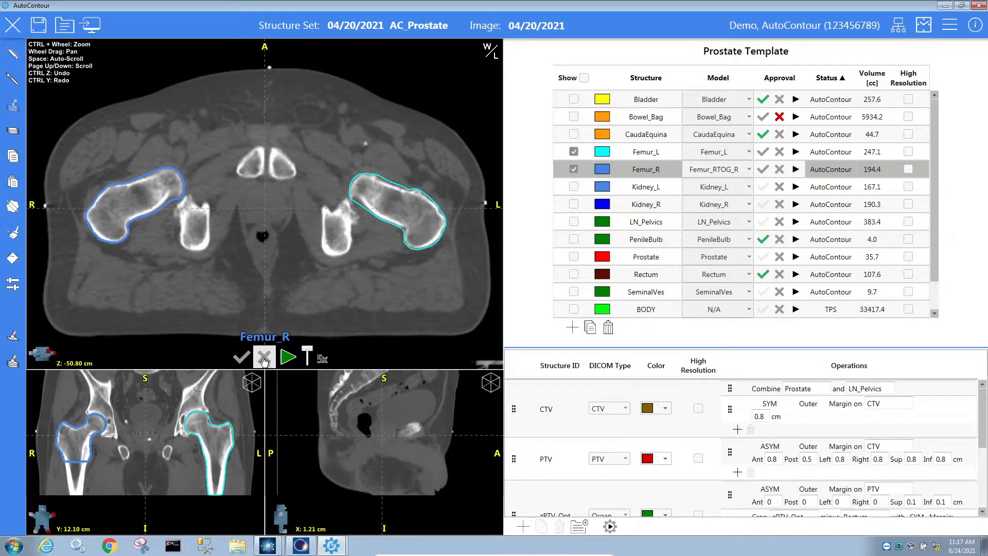
click(734, 153)
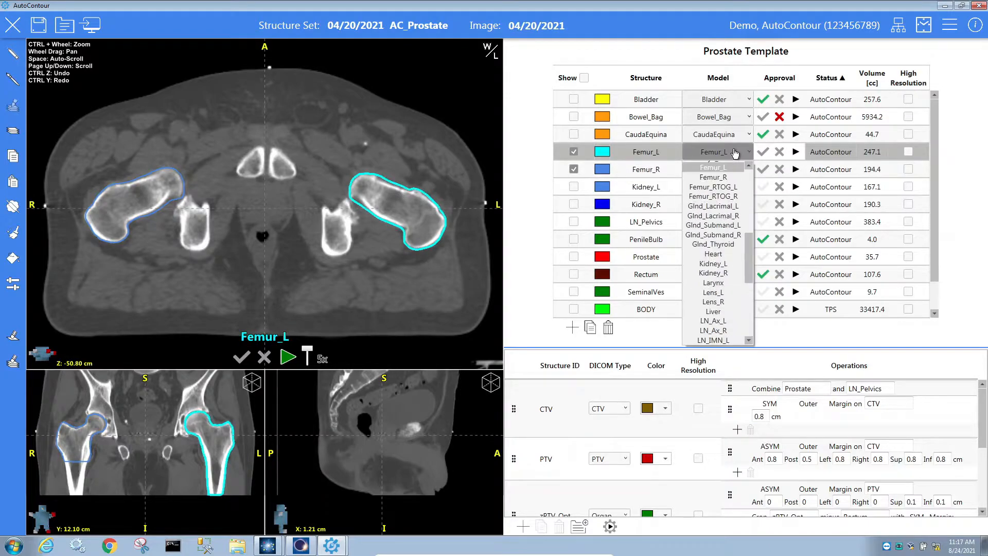
click(738, 198)
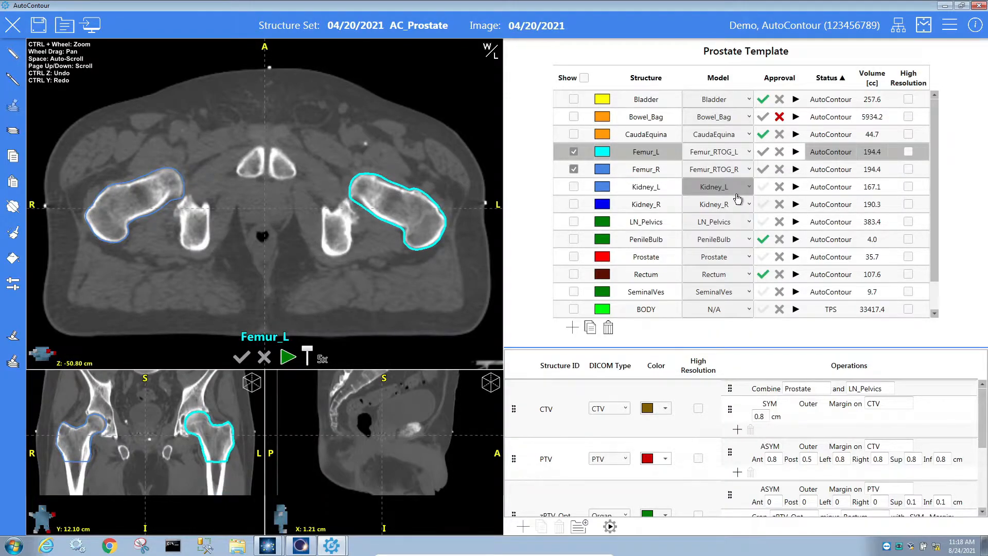
click(242, 356)
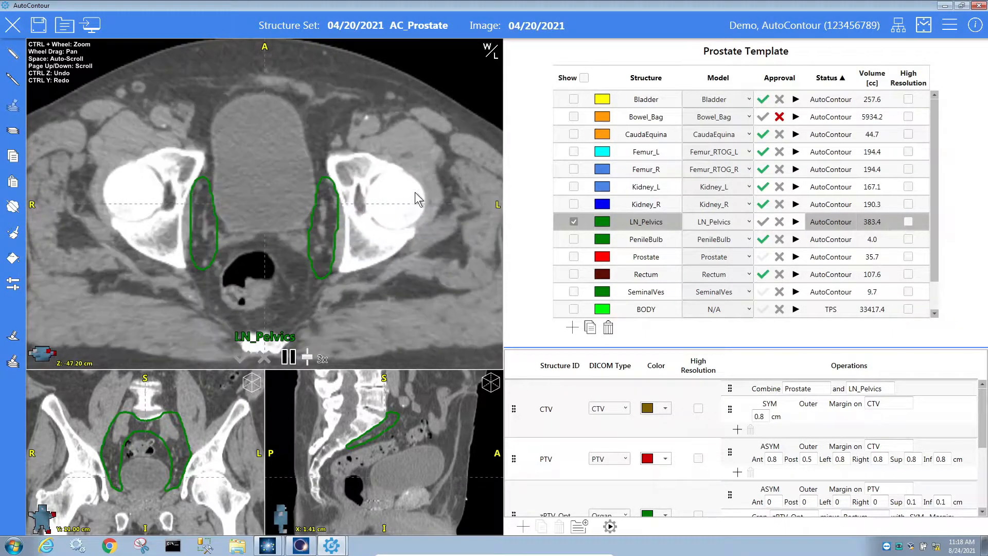
Check the window/level presets, then display the Bowel_Bag contour for review.
click(492, 51)
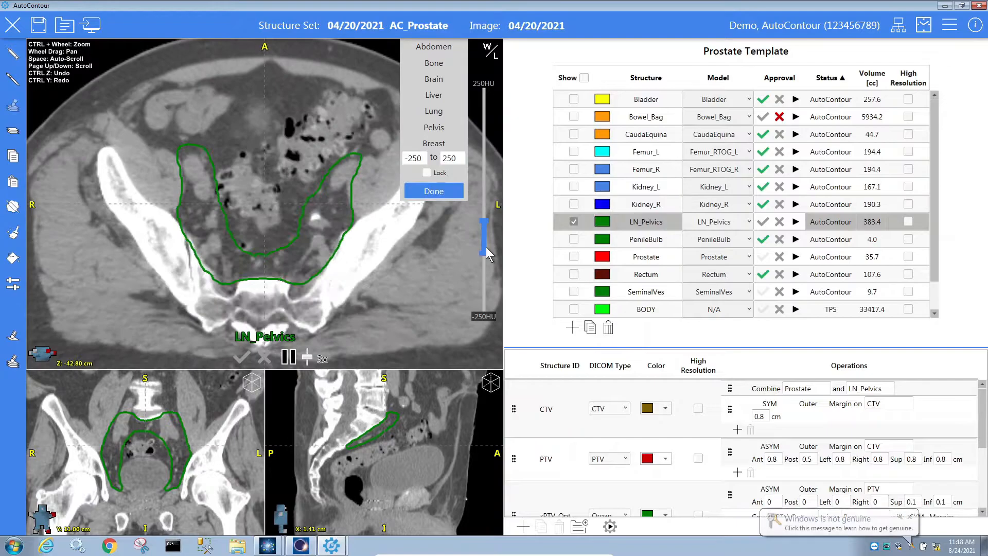
click(445, 188)
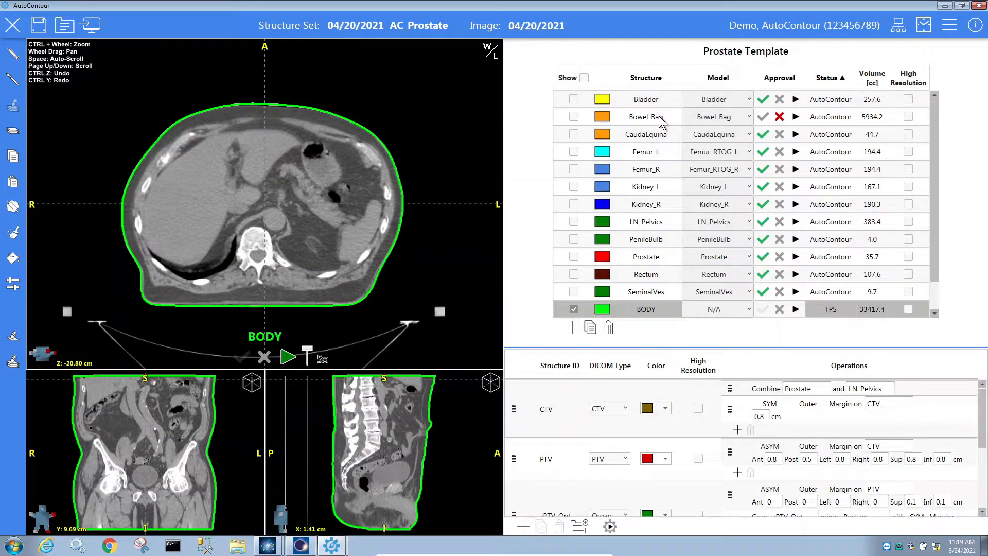
click(659, 117)
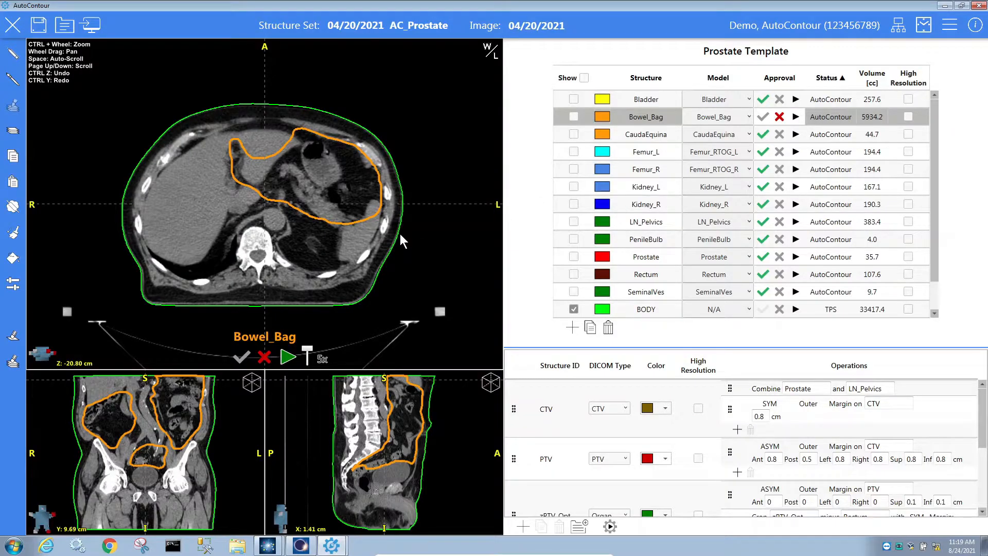
ctrl+scroll(400, 235, up, 1)
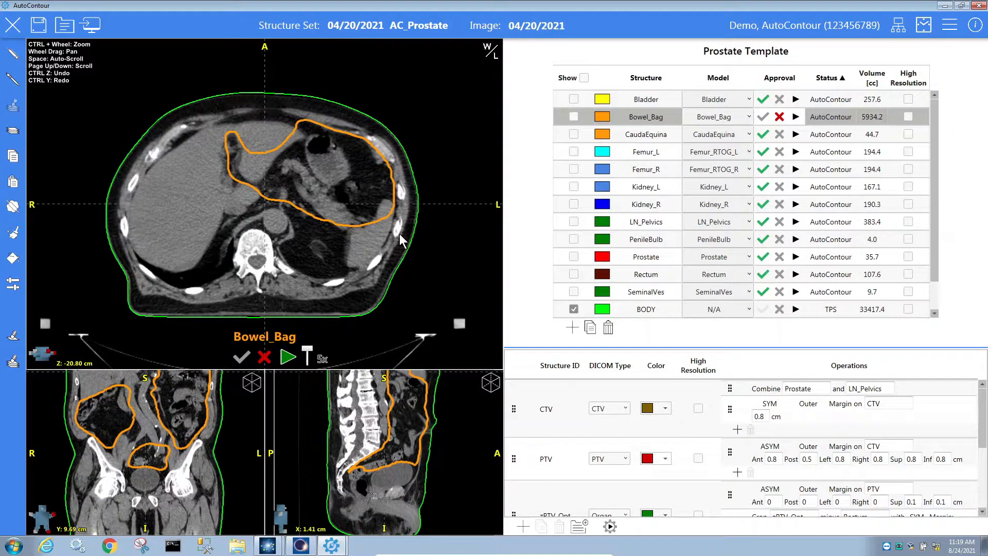
ctrl+scroll(400, 235, up, 2)
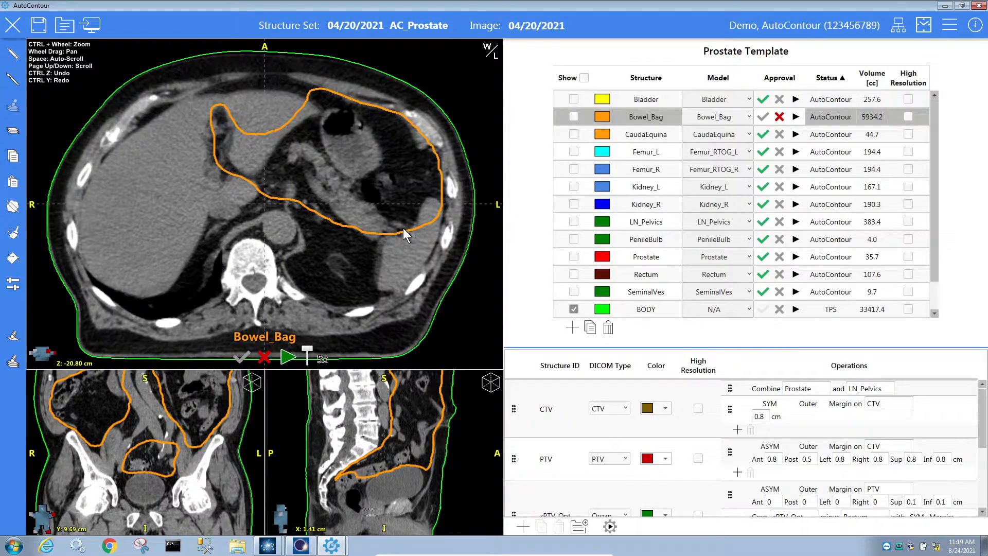
scroll(403, 227, down, 4)
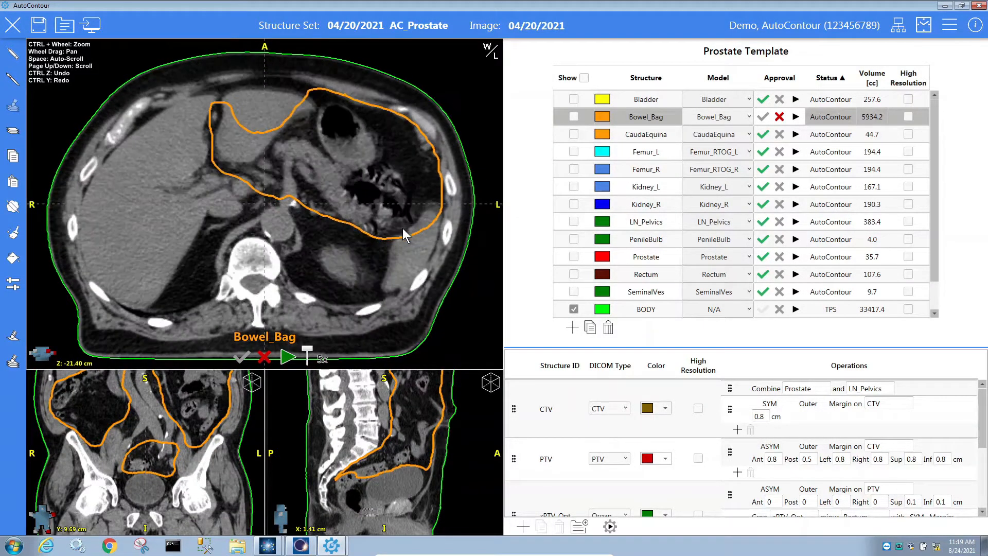
scroll(403, 229, up, 4)
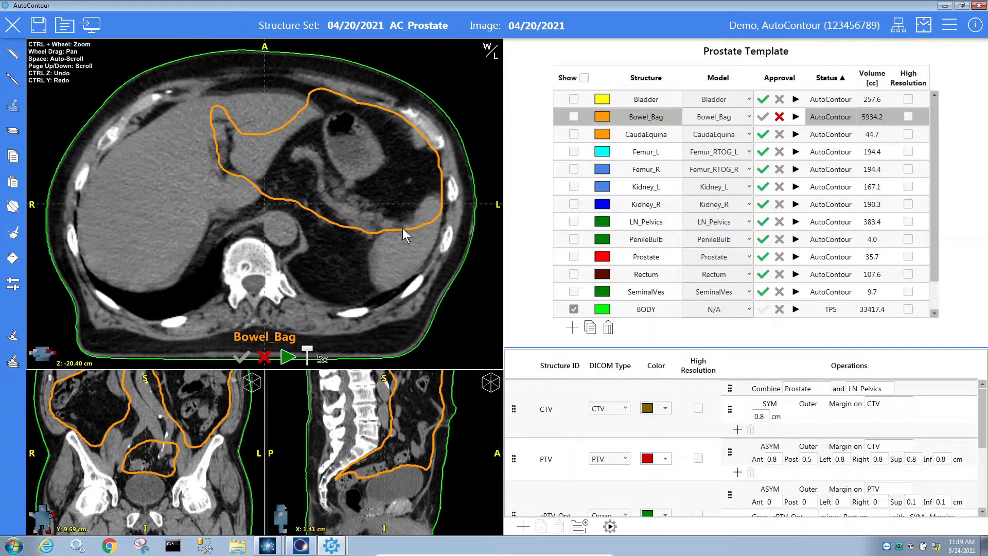
scroll(404, 234, down, 4)
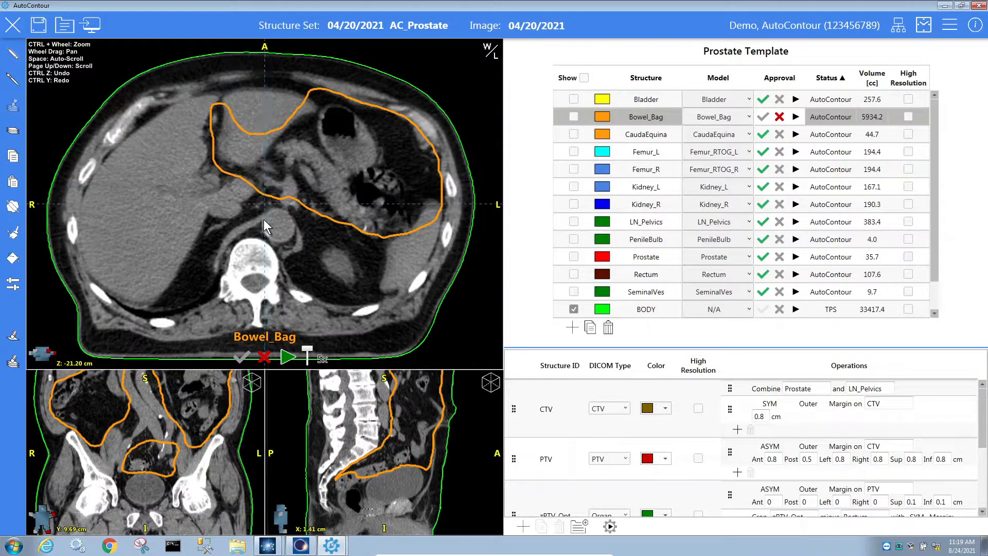
drag(239, 200, 264, 213)
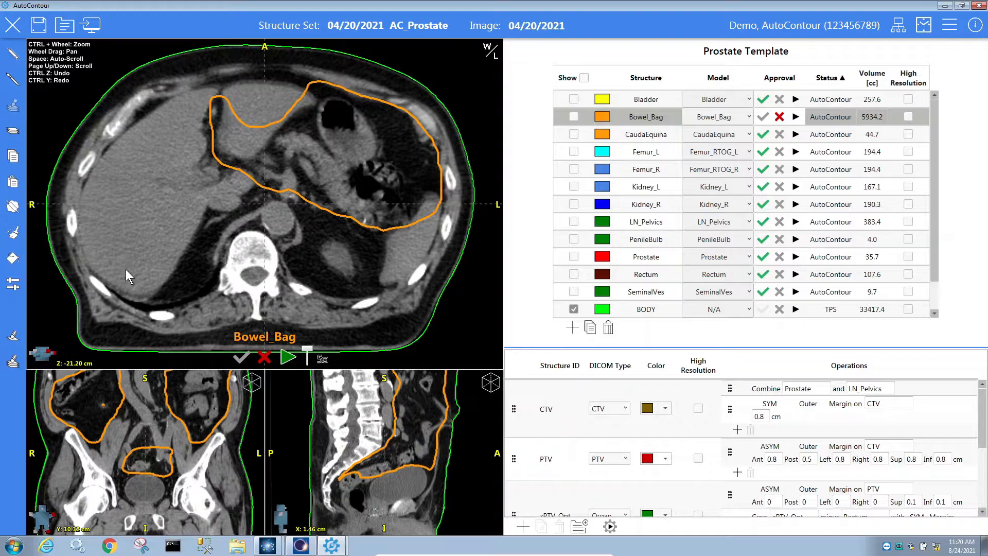
scroll(251, 197, up, 2)
scroll(251, 199, up, 3)
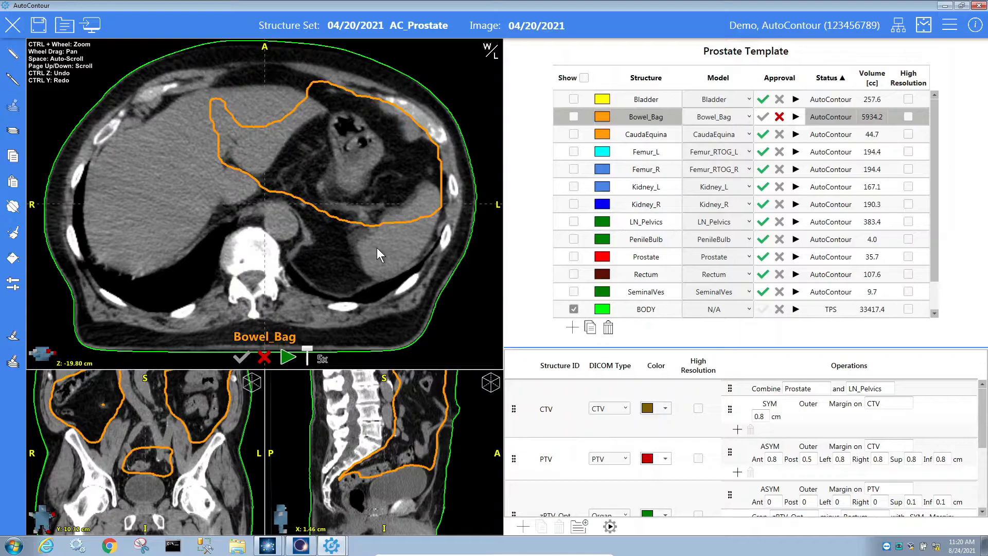
Freehand-redraw Bowel_Bag's left boundary on the upper abdominal slice, giving 5930.5 cc.
click(13, 56)
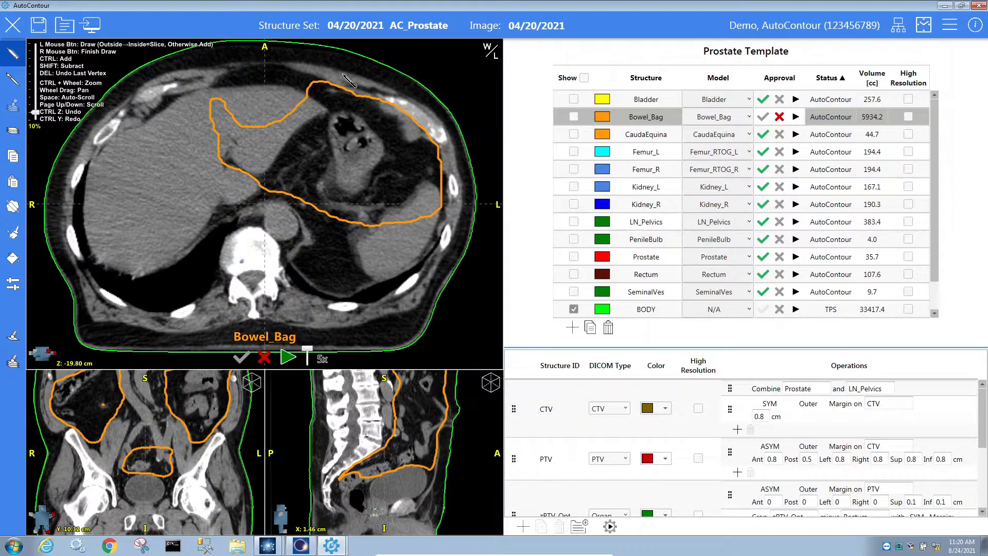
mouse_move(343, 75)
mouse_down()
mouse_move(259, 186)
mouse_move(239, 196)
mouse_up()
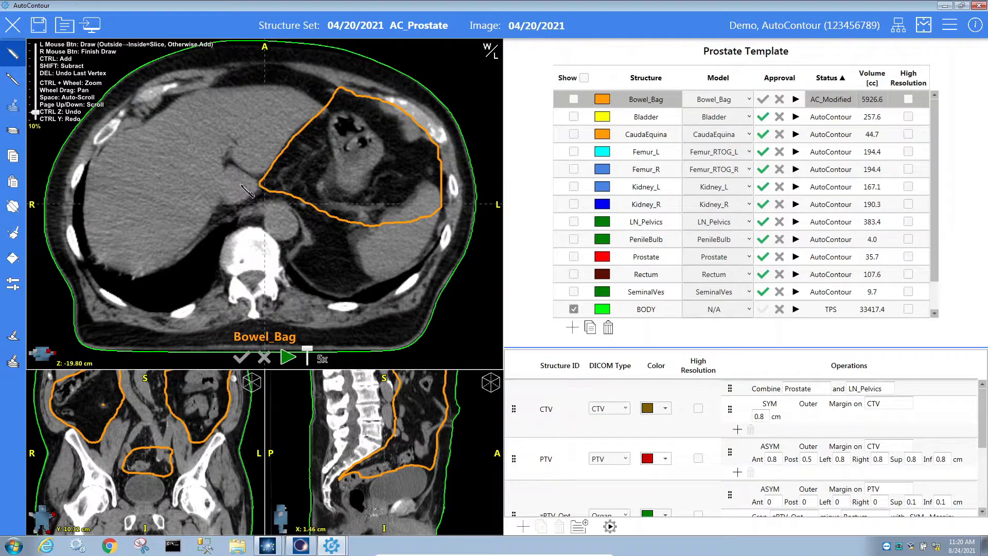
mouse_move(292, 178)
mouse_down()
mouse_move(237, 183)
mouse_move(315, 129)
mouse_move(313, 155)
mouse_up()
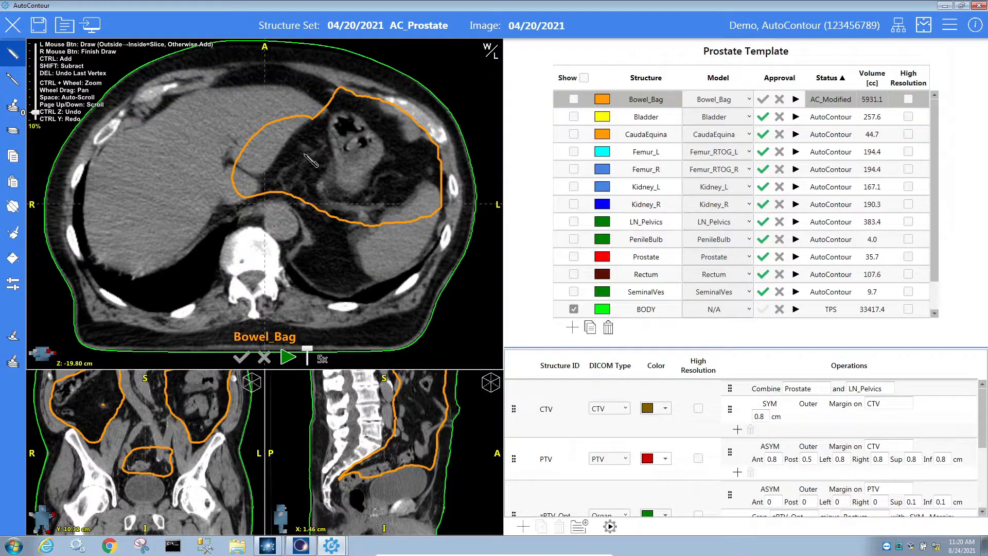
mouse_move(235, 165)
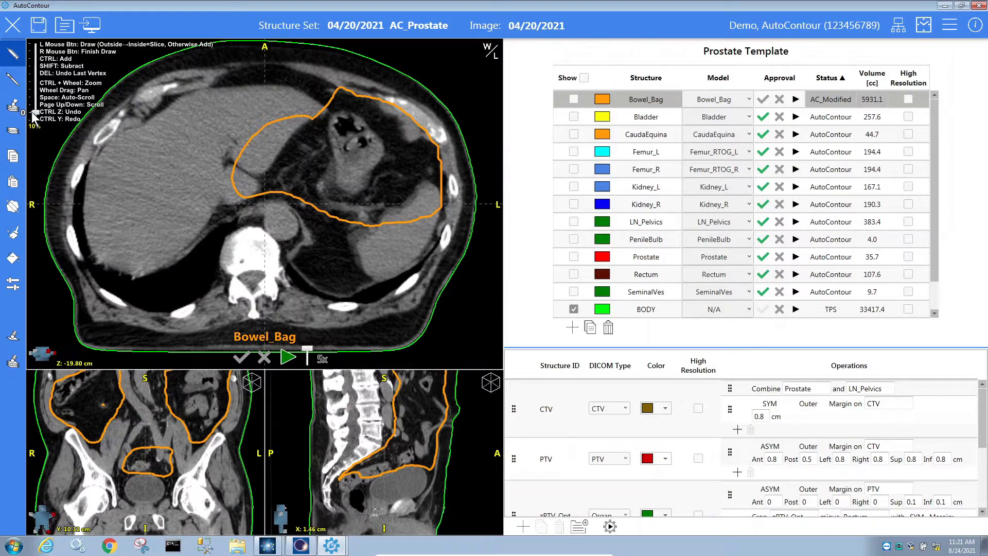
right_click(253, 149)
drag(254, 136, 276, 151)
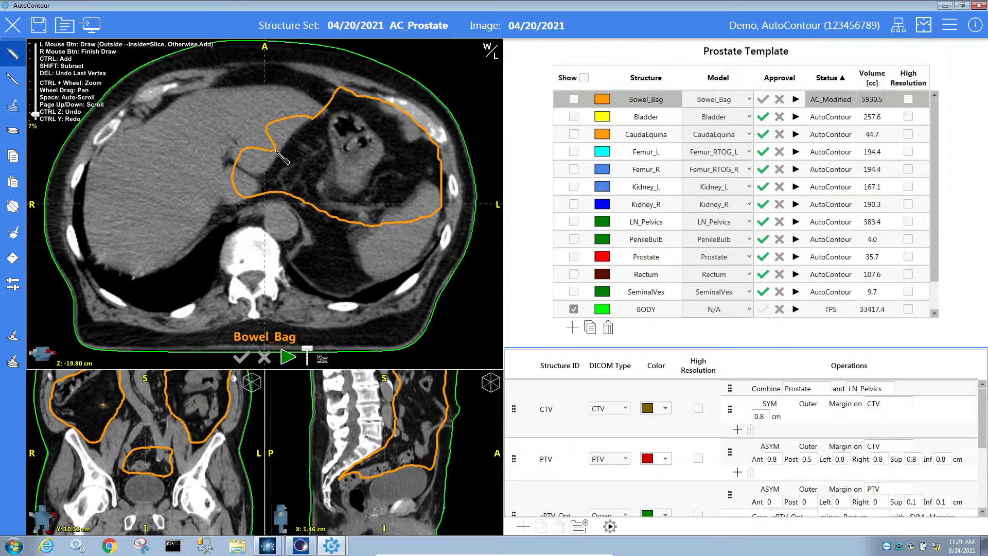
Brush away the Bowel_Bag region overlapping the liver on slice Z -19.80 cm (5926.8 cc).
click(12, 80)
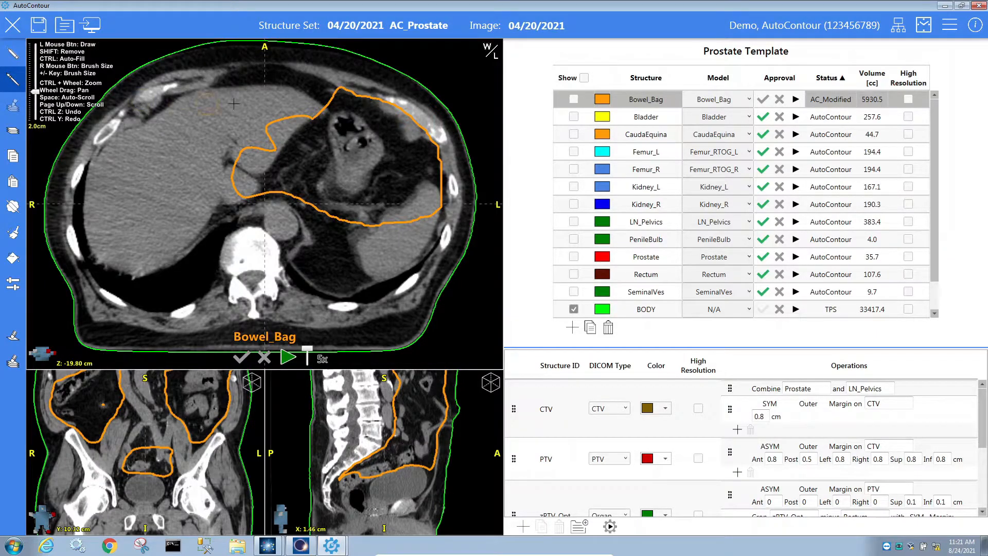
mouse_move(310, 102)
mouse_down()
mouse_move(254, 167)
mouse_move(253, 198)
mouse_move(232, 198)
mouse_move(250, 131)
mouse_move(274, 119)
mouse_move(246, 191)
mouse_up()
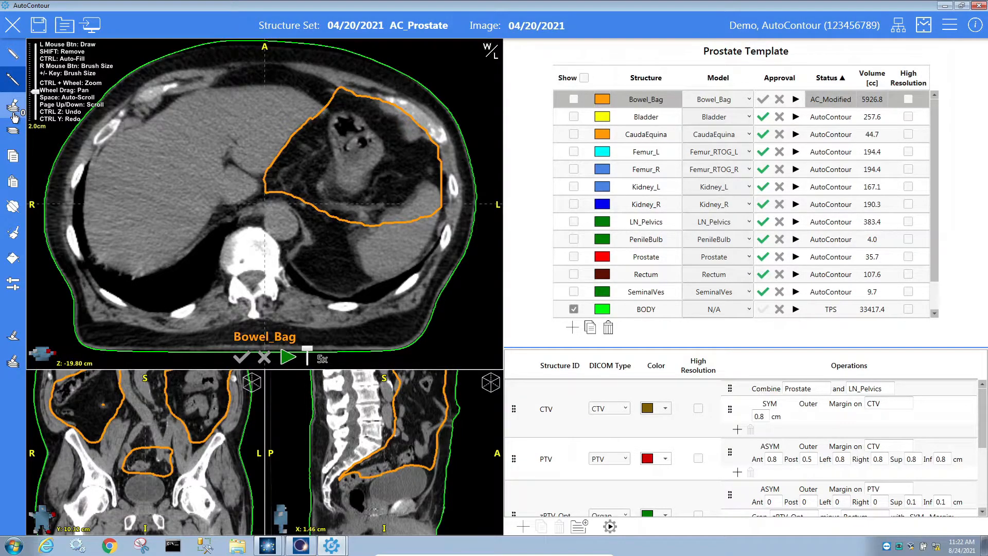
Brush off Bowel_Bag's upper-left extension on four successive axial slices.
click(356, 194)
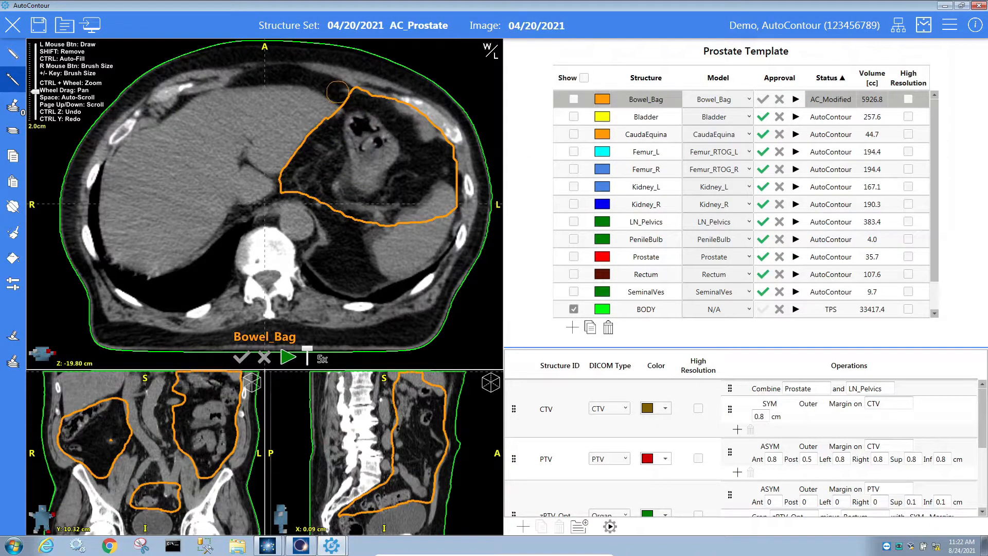
scroll(337, 90, down, 3)
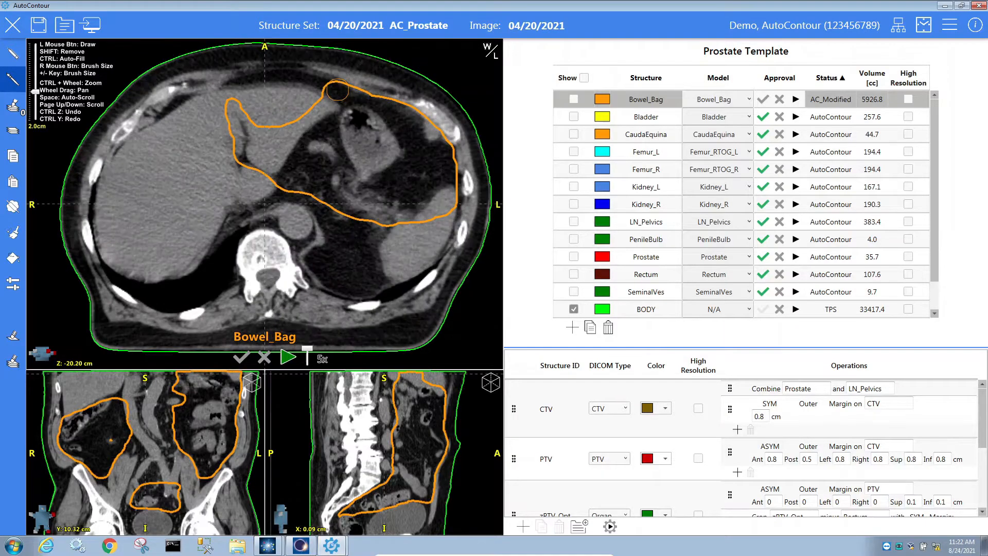
mouse_move(337, 90)
mouse_down()
mouse_move(363, 83)
mouse_move(303, 116)
mouse_move(260, 175)
mouse_move(239, 164)
mouse_move(236, 93)
mouse_move(301, 74)
mouse_move(332, 82)
mouse_move(241, 164)
mouse_move(242, 108)
mouse_move(263, 139)
mouse_up()
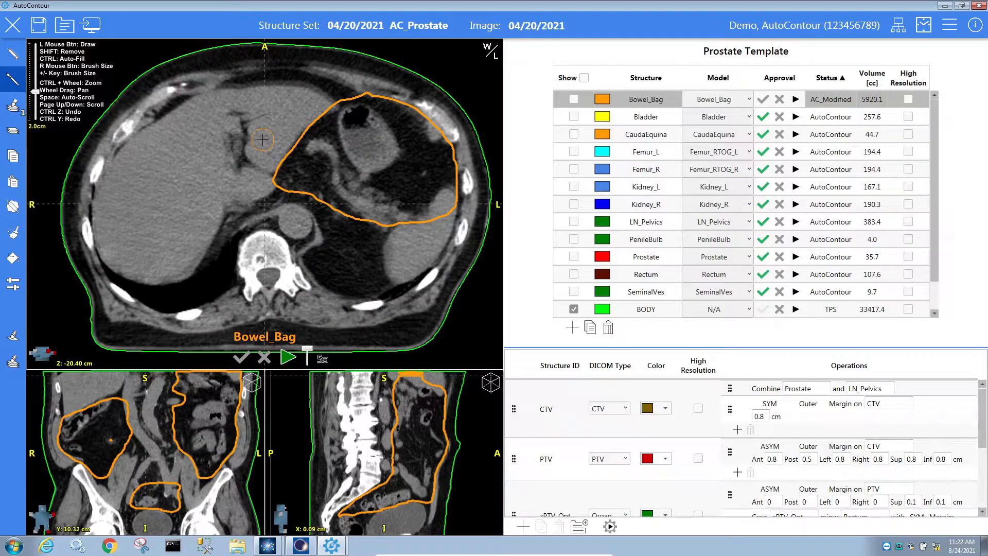
scroll(262, 139, down, 2)
mouse_move(333, 88)
mouse_down()
mouse_move(249, 175)
mouse_move(224, 126)
mouse_move(242, 92)
mouse_move(254, 155)
mouse_up()
scroll(275, 109, down, 3)
mouse_move(325, 81)
mouse_down()
mouse_move(287, 103)
mouse_move(248, 169)
mouse_move(233, 111)
mouse_move(257, 88)
mouse_move(240, 77)
mouse_move(229, 154)
mouse_move(241, 165)
mouse_up()
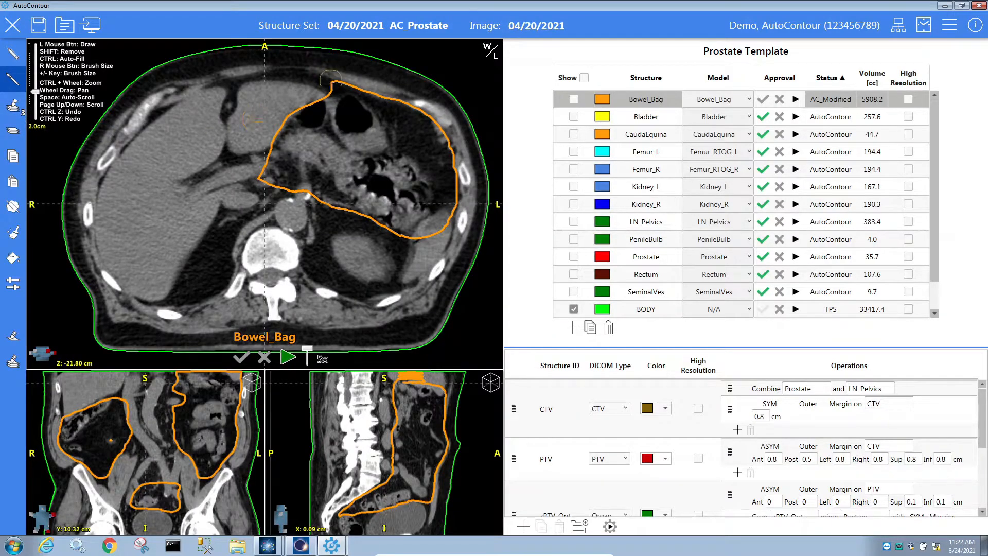
scroll(311, 85, down, 2)
mouse_move(305, 82)
mouse_down()
mouse_move(252, 127)
mouse_move(232, 163)
mouse_move(220, 154)
mouse_move(244, 86)
mouse_move(252, 108)
mouse_move(229, 85)
mouse_move(230, 137)
mouse_up()
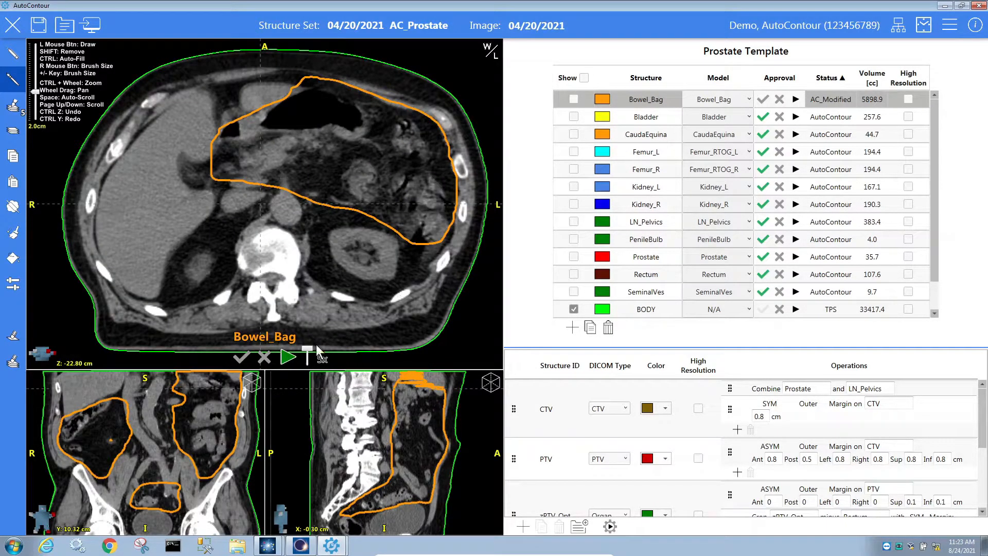
Apply the pending brush edits, lowering Bowel_Bag to 5841.7 cc, and scroll back up.
click(10, 109)
scroll(427, 242, up, 1)
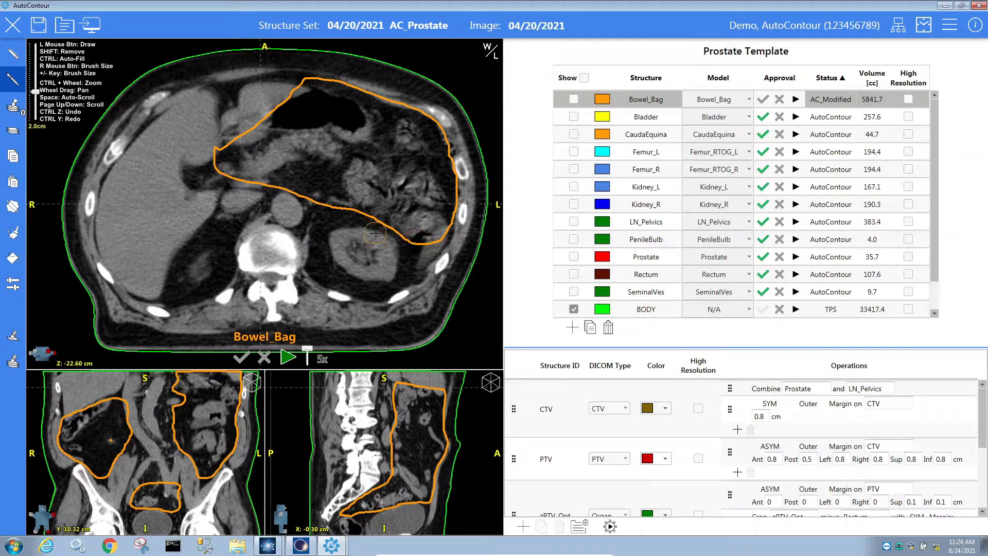
scroll(375, 233, up, 7)
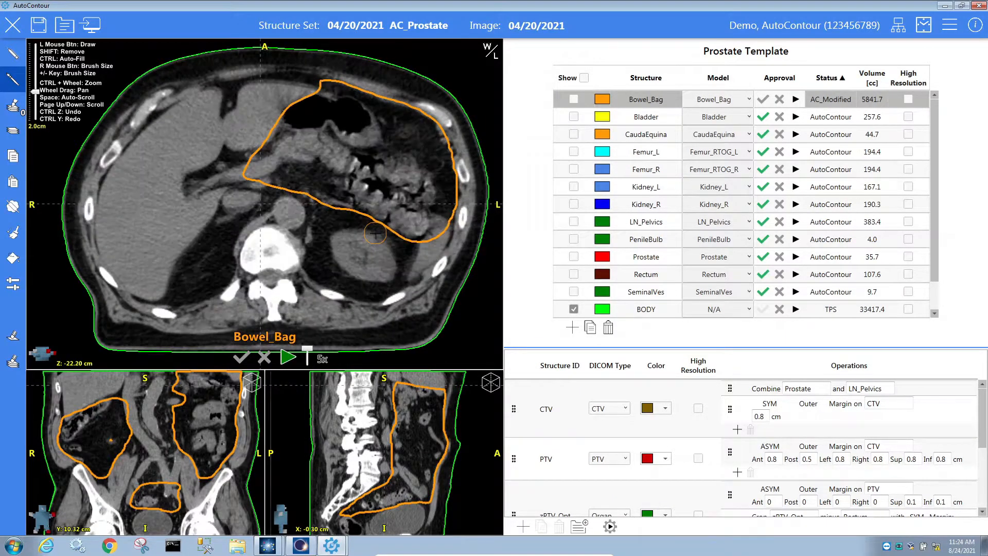
scroll(375, 233, up, 7)
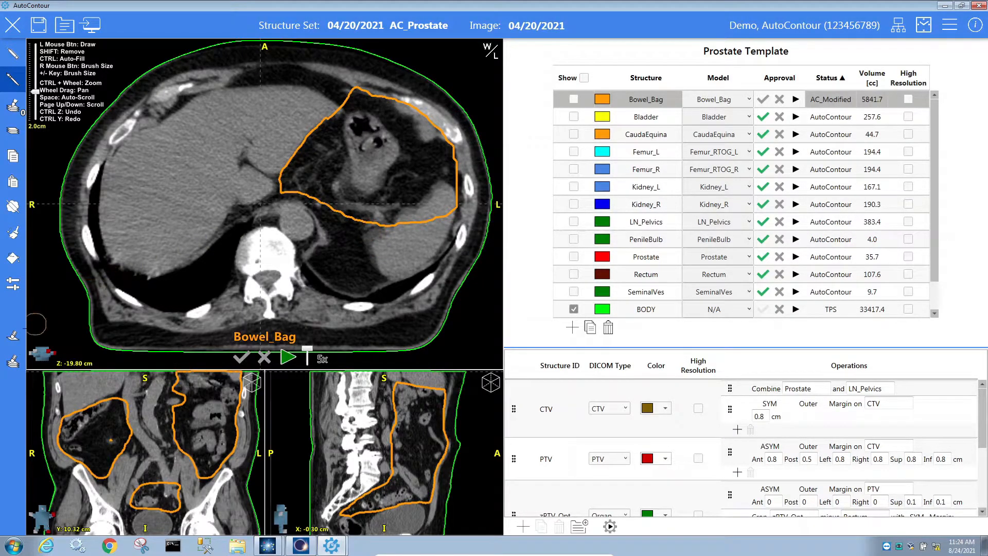
Clear Bowel_Bag from the top axial slices.
click(12, 340)
click(12, 83)
drag(242, 413, 245, 457)
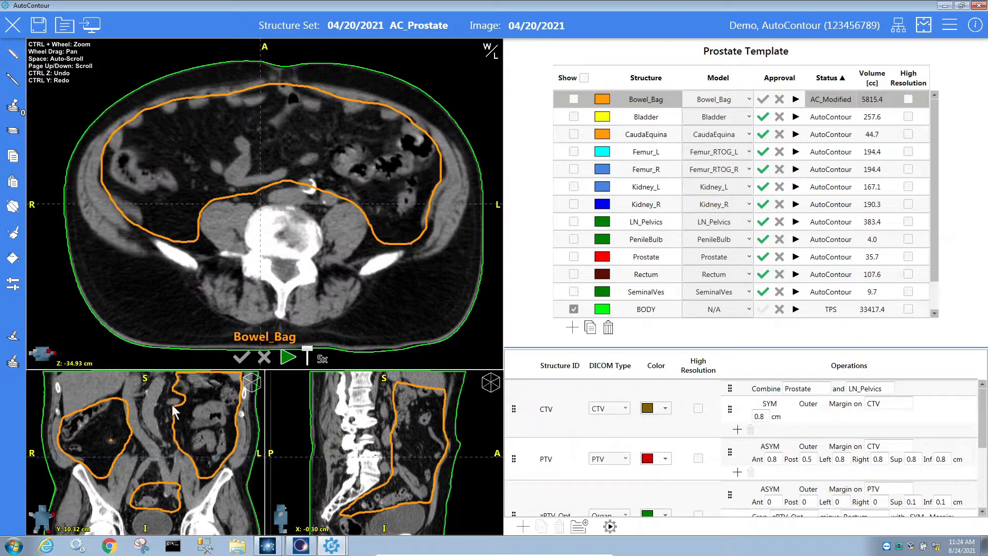
click(10, 338)
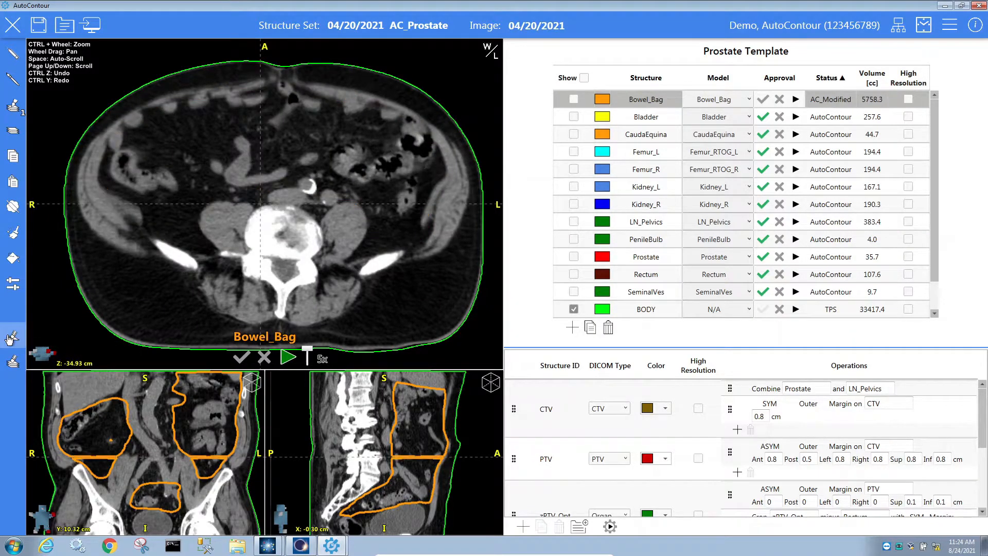
Interpolate Bowel_Bag to 1603.2 cc, check it through the pelvis, and approve it.
click(17, 107)
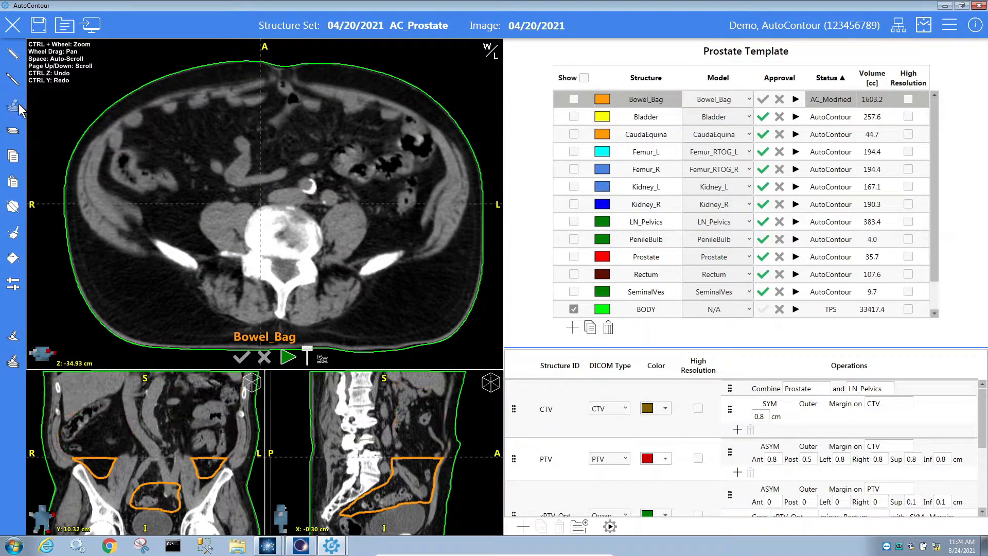
scroll(353, 273, down, 7)
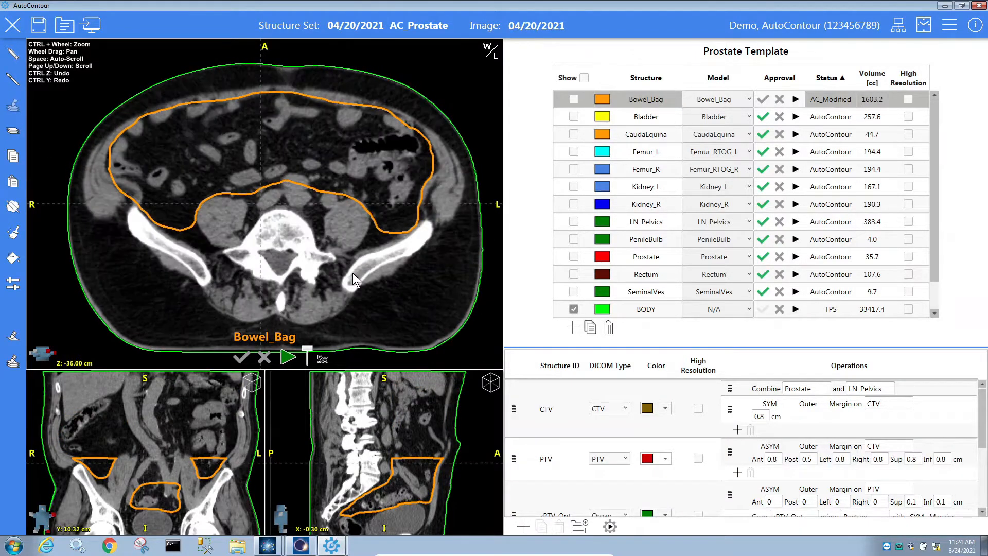
scroll(361, 267, down, 7)
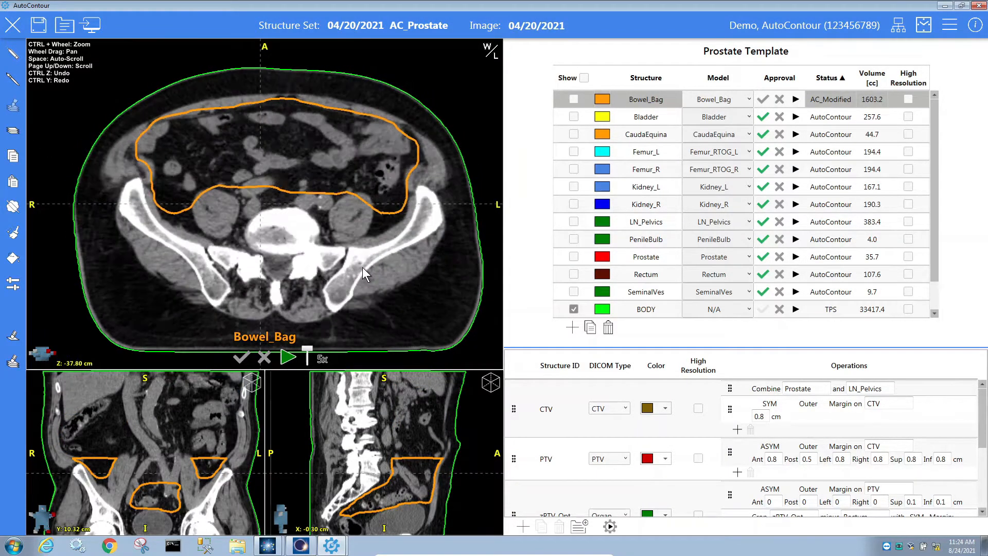
scroll(362, 267, down, 20)
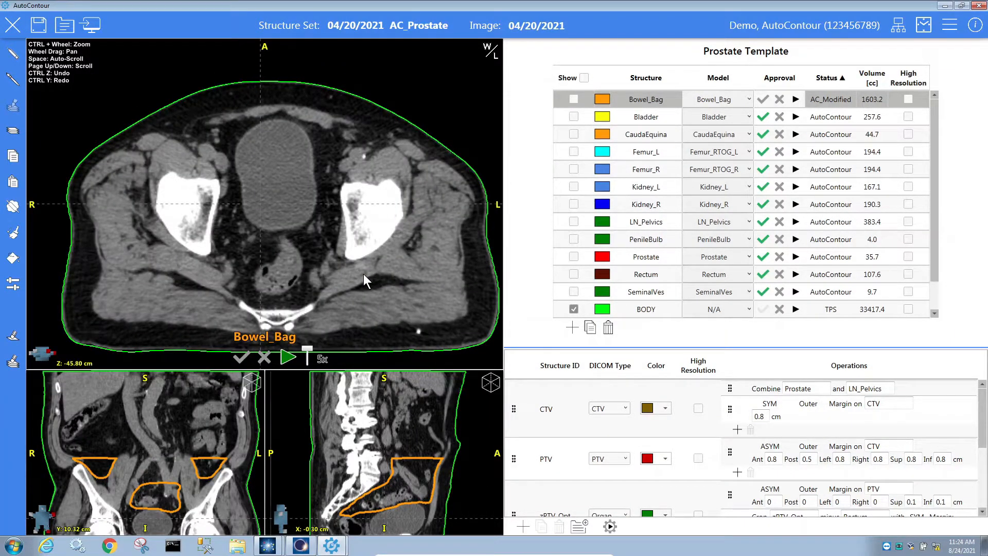
click(242, 358)
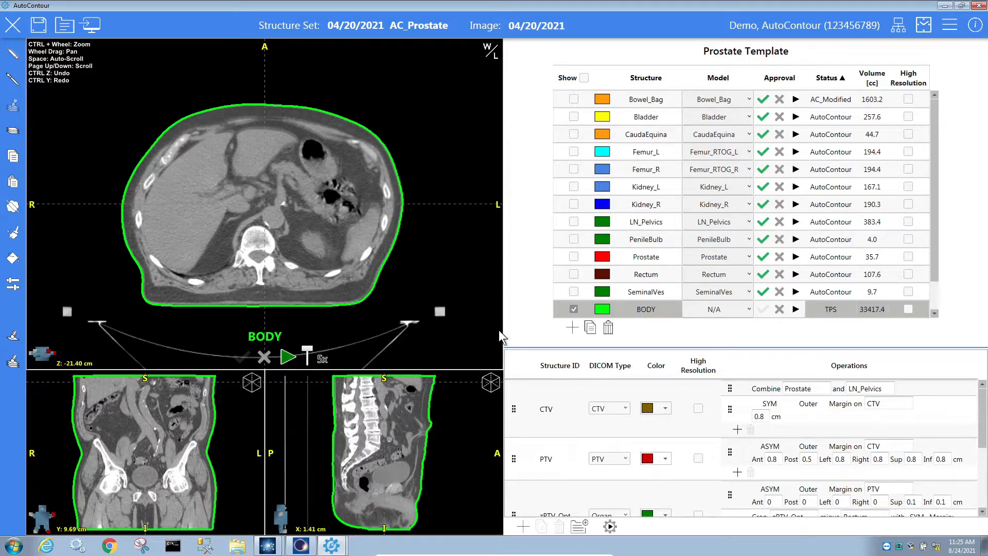
Enlarge the planning-structure list and review the CTV, PTV and zPTV_Opt operations.
drag(635, 349, 628, 195)
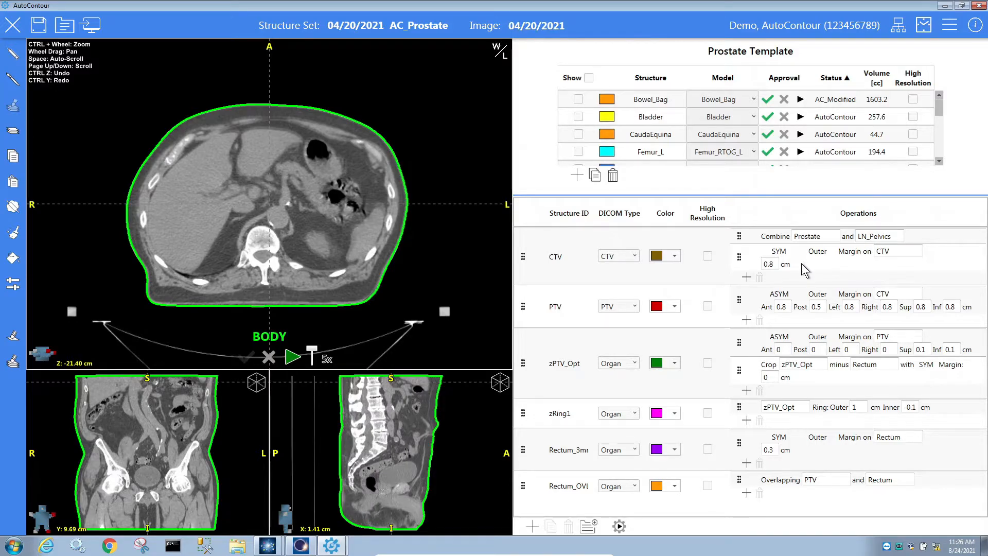
click(783, 252)
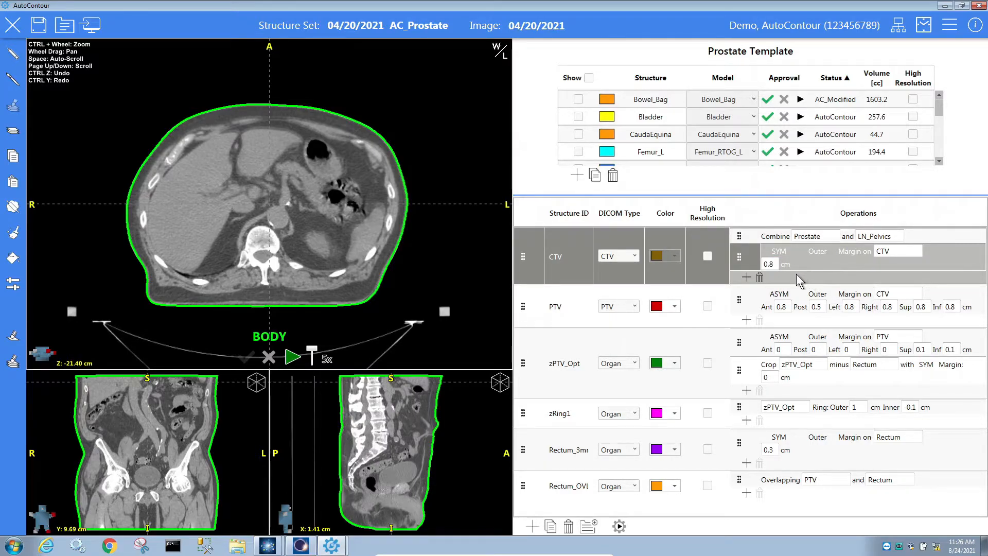
click(718, 316)
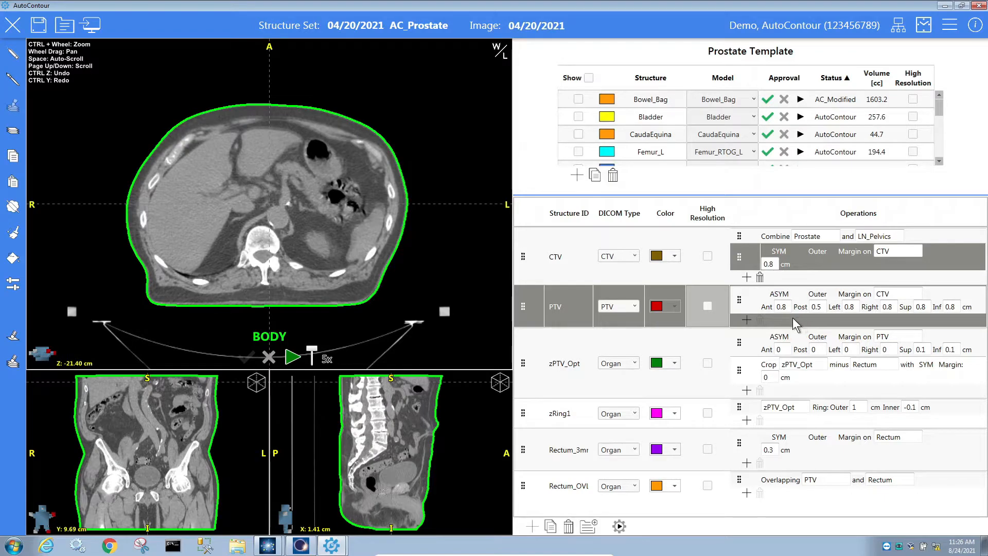
click(721, 379)
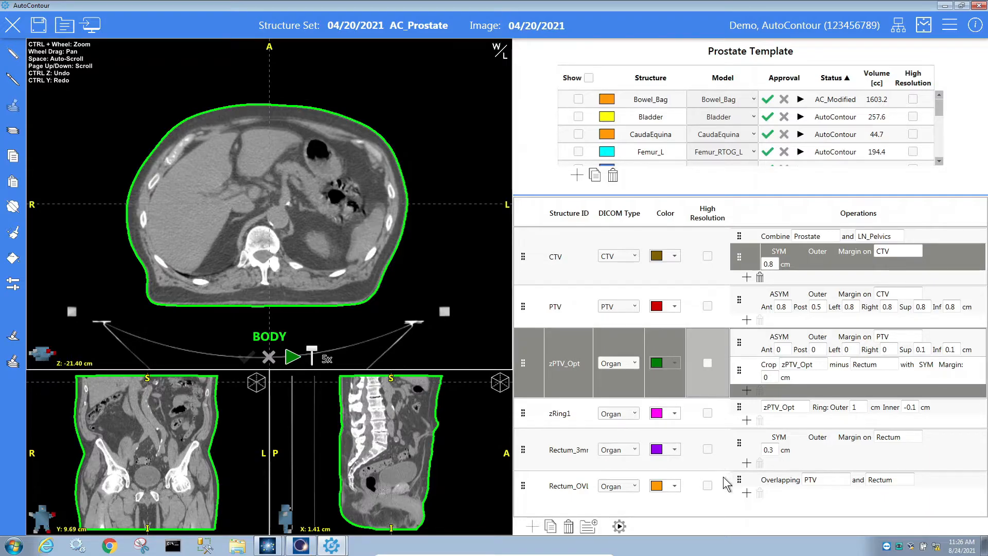
Add a Bladder-PTV planning structure cropping Bladder by PTV with a 1.5 cm margin.
click(533, 528)
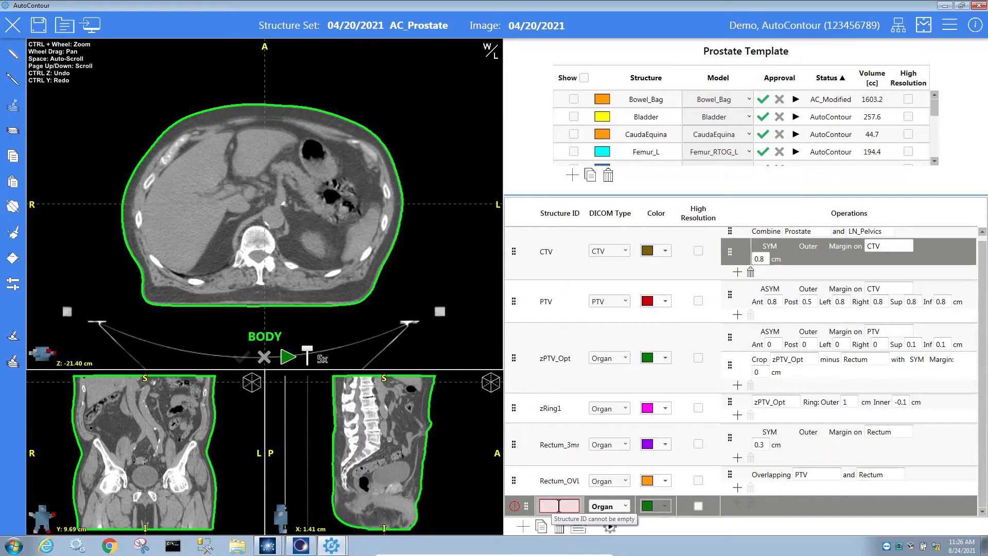
click(558, 506)
text(Bladder-PTV)
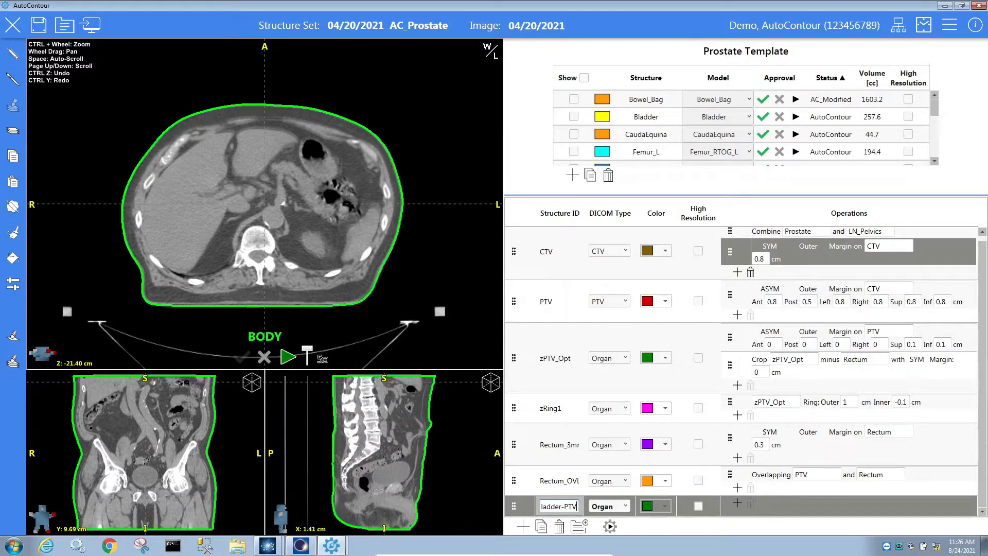
click(737, 502)
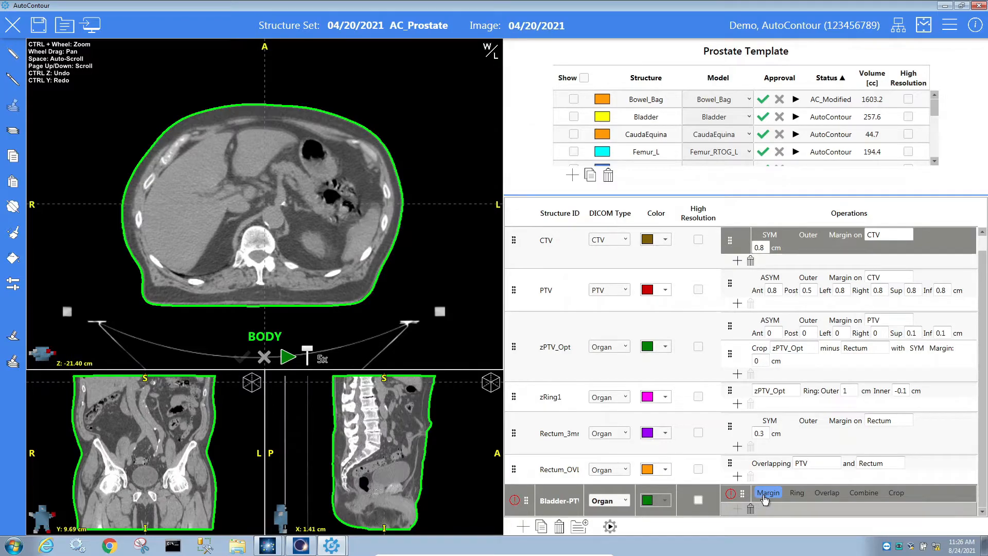
click(896, 493)
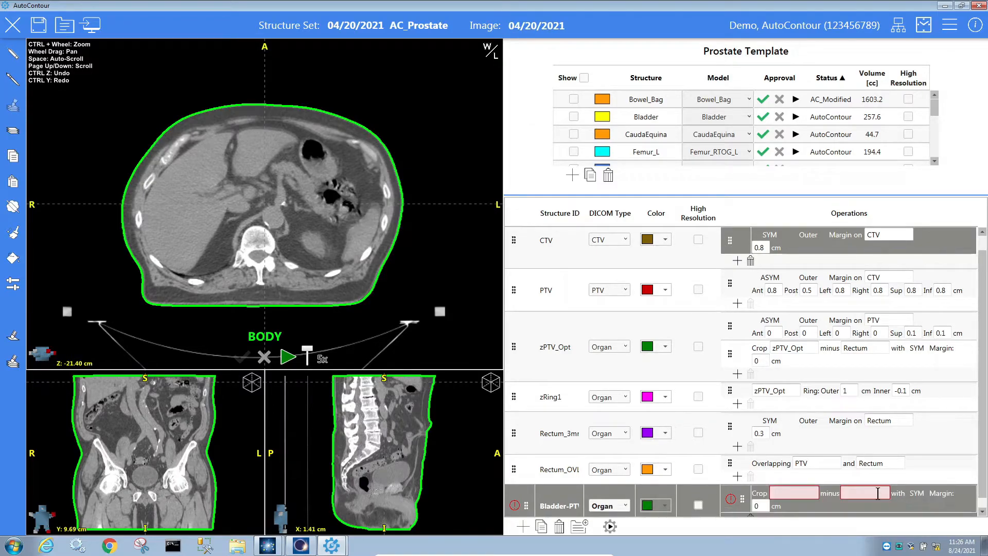
click(795, 493)
text(B)
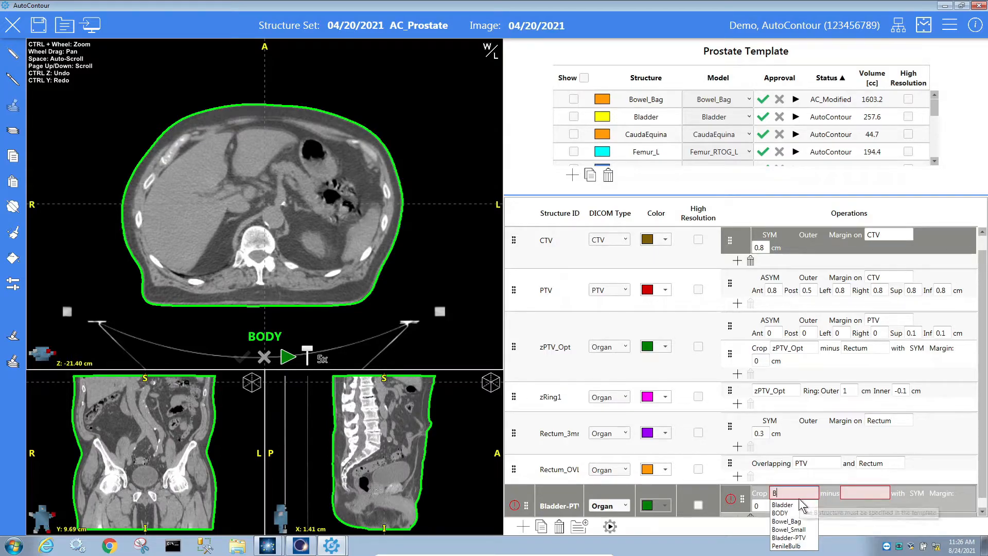
click(783, 505)
click(850, 498)
text(PTV)
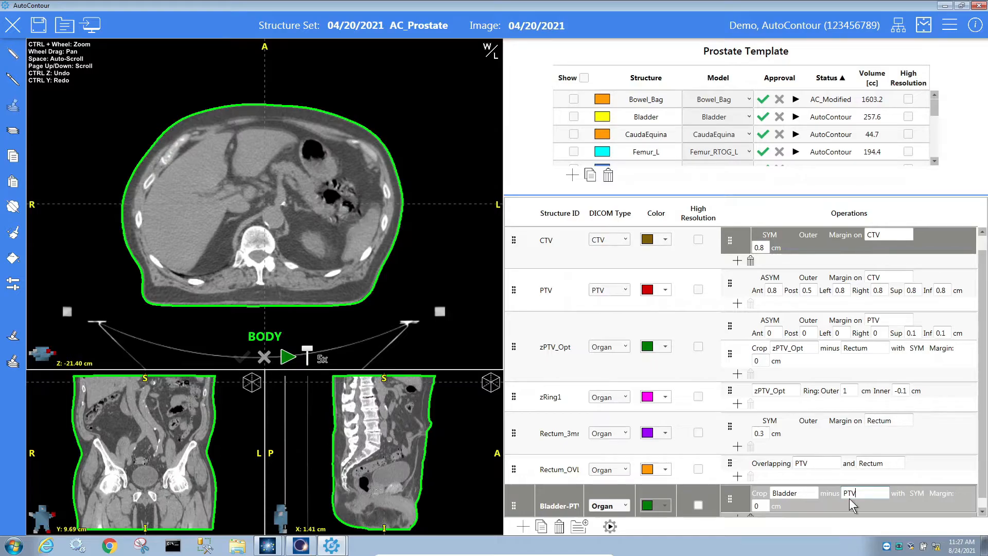
click(762, 507)
Change Bladder-PTV's colour from green to dark gold.
click(661, 503)
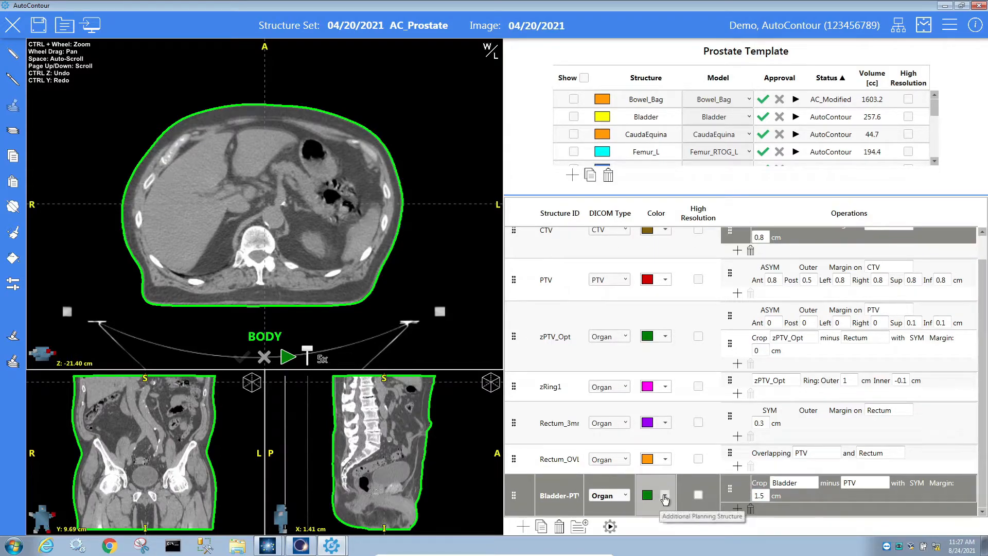
click(664, 497)
click(675, 404)
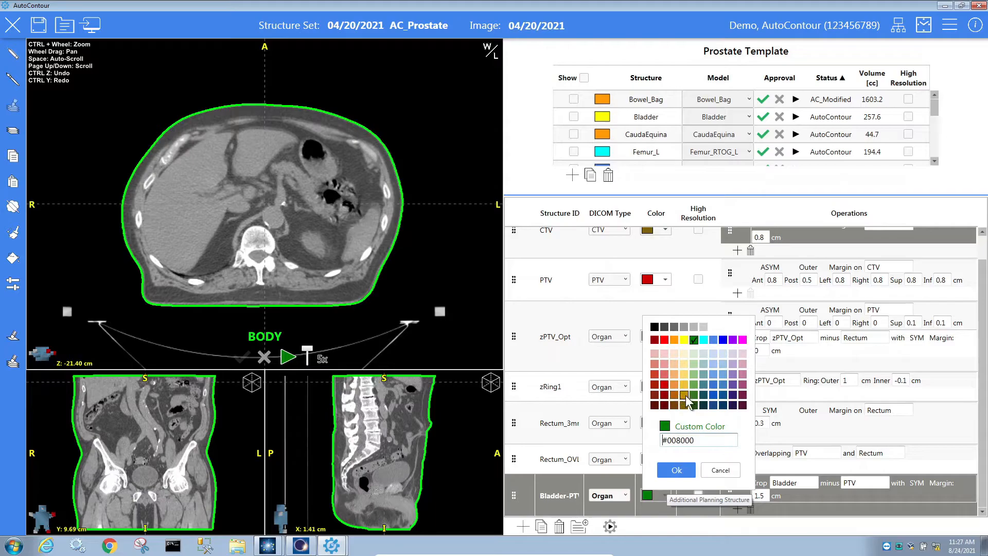
click(675, 467)
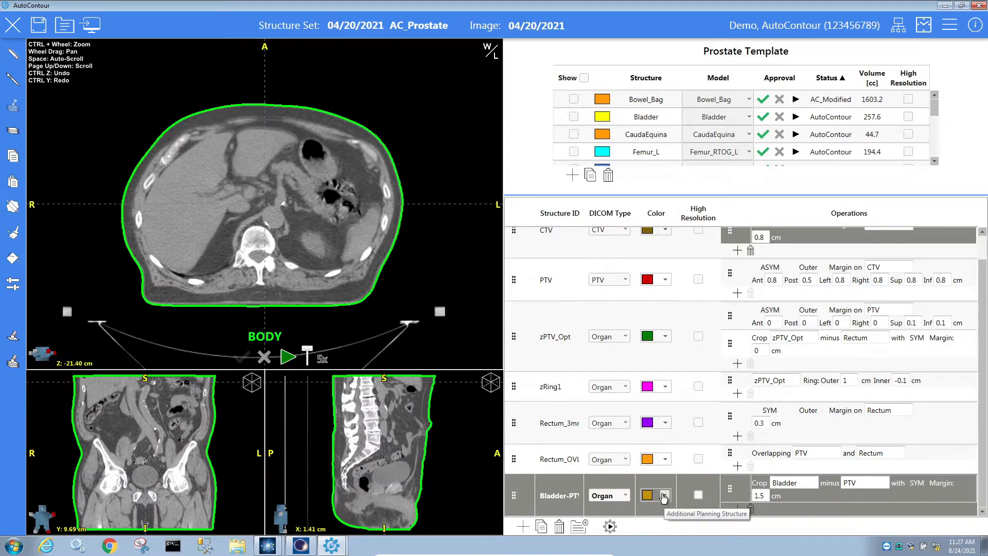
Generate the planning structures (Bladder-PTV at 76.7 cc) and enlarge the structure table.
click(609, 528)
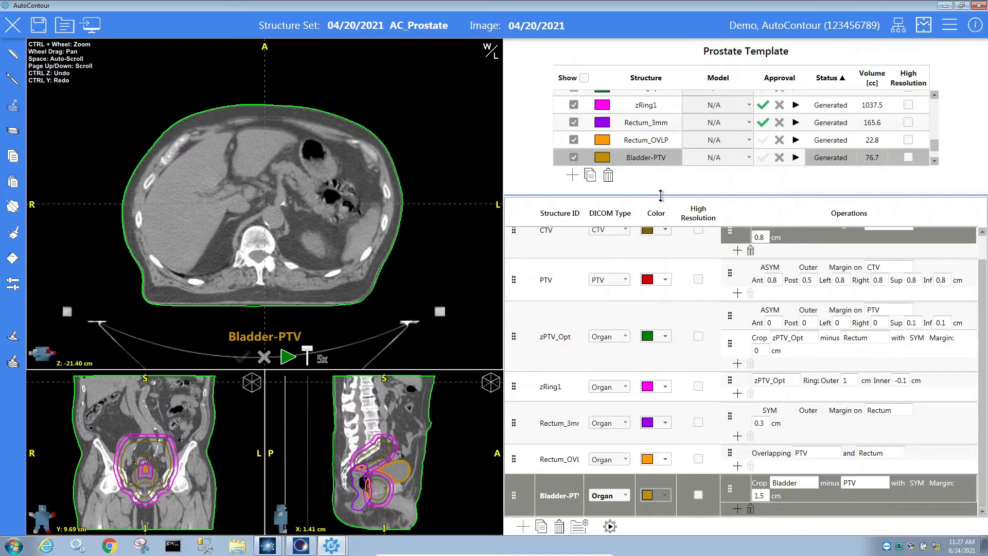
drag(660, 196, 639, 434)
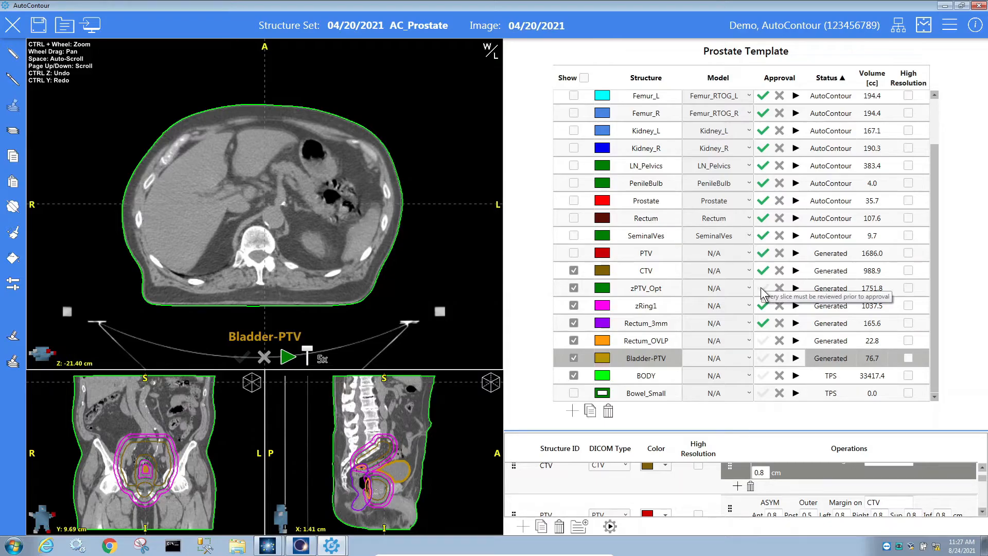
Review zPTV_Opt slice by slice, approve it, and shrink the table back to the operations.
click(796, 289)
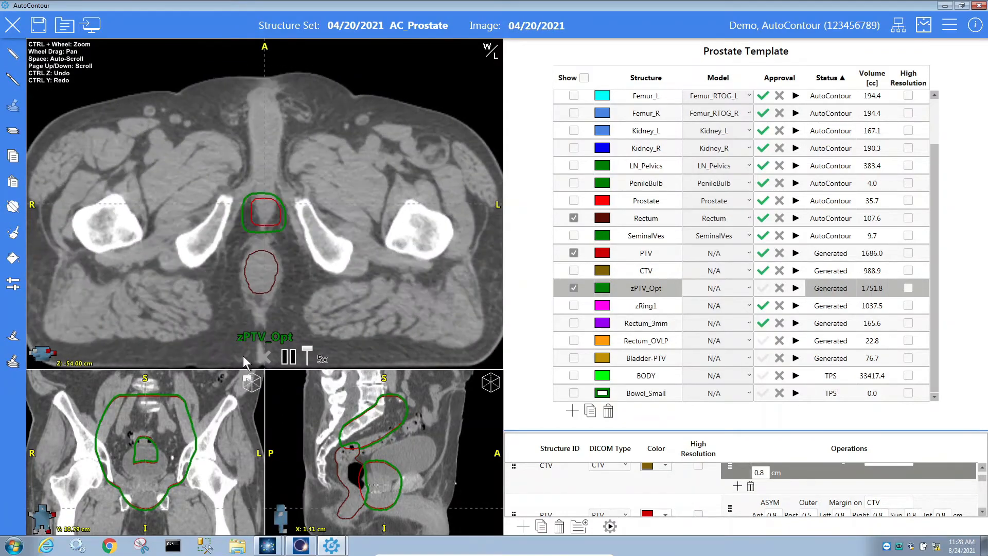
click(243, 356)
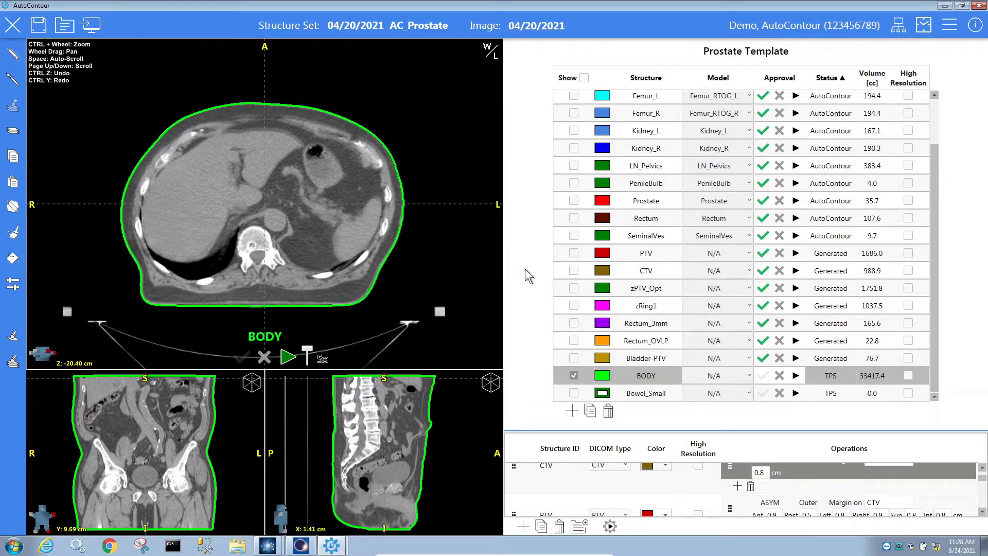
drag(720, 430, 734, 153)
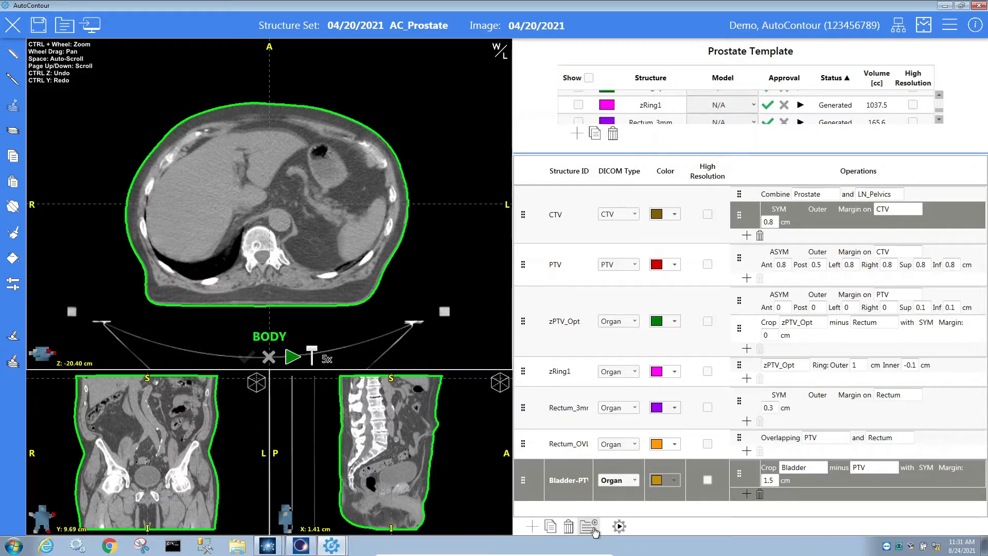
Add the Prostate Opti user template's zzBladderOpti, zzBowel_Overlap and Total Femur planning structures.
click(595, 531)
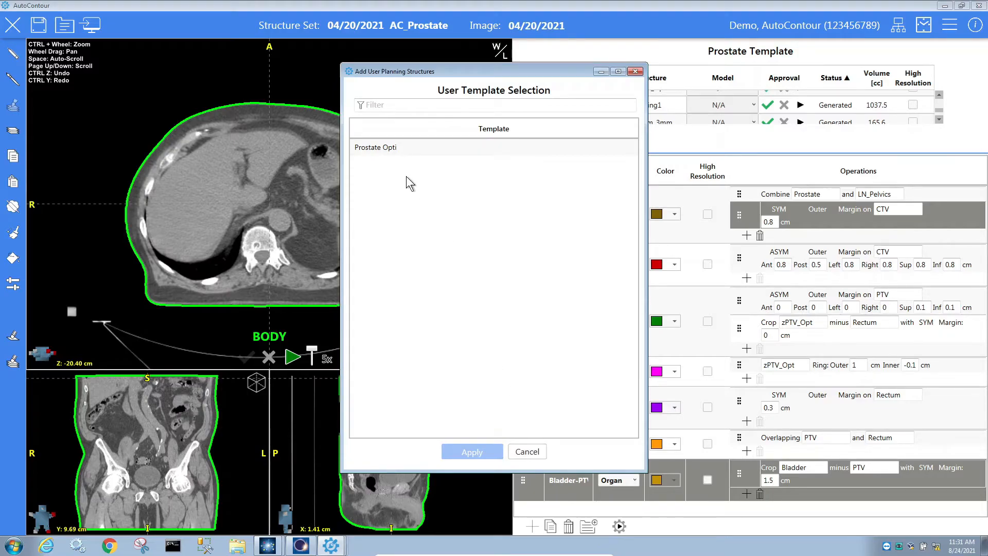
click(389, 148)
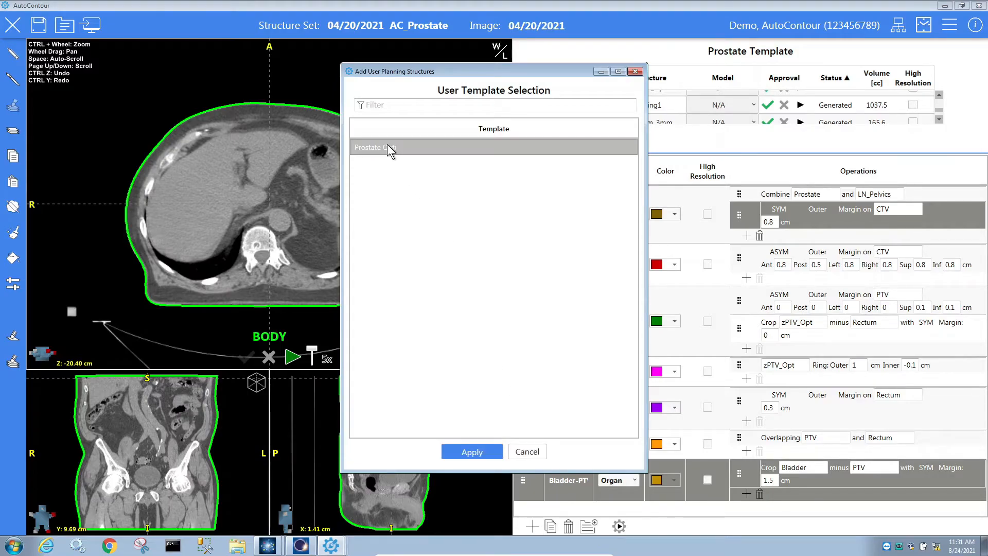
click(474, 450)
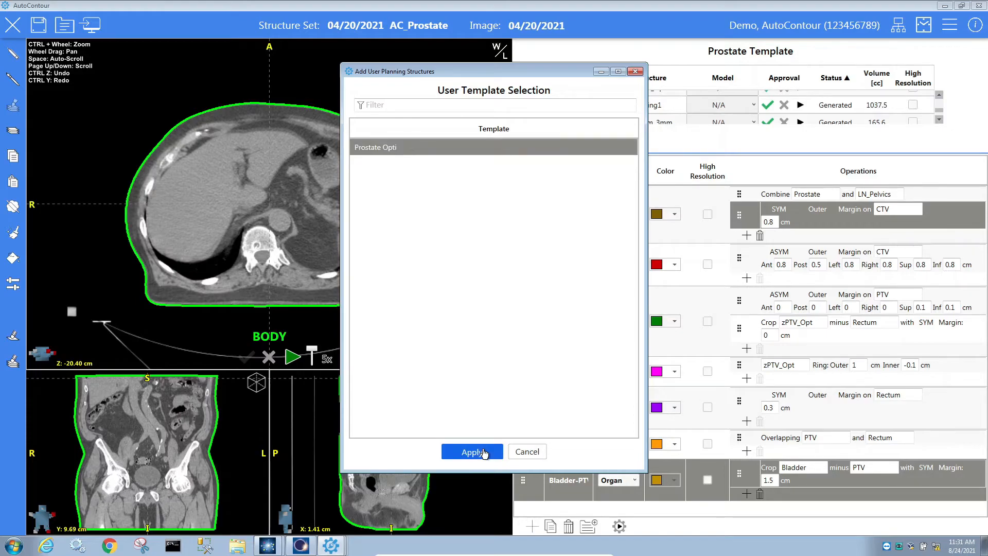
click(486, 451)
scroll(656, 431, down, 1)
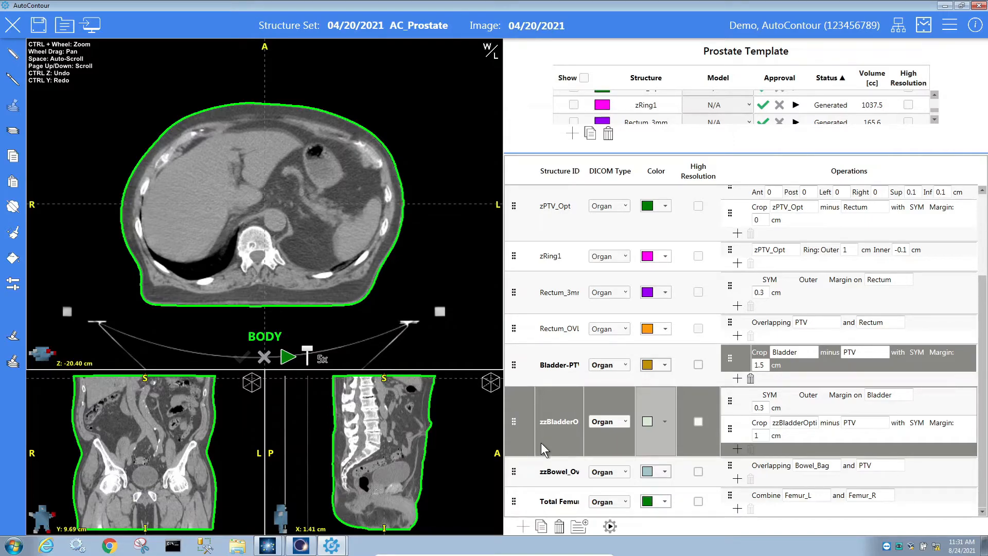
Generate the structures and check zzBladderOpti (139.3 cc), zzBowel_Overlap (363.8 cc) and Total Femur (388.8 cc).
click(611, 527)
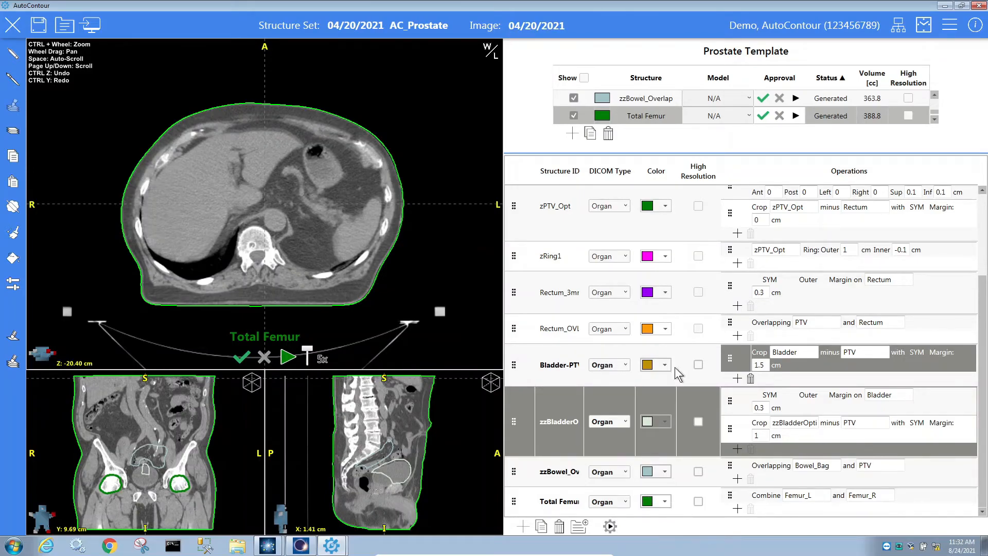
drag(767, 154, 749, 350)
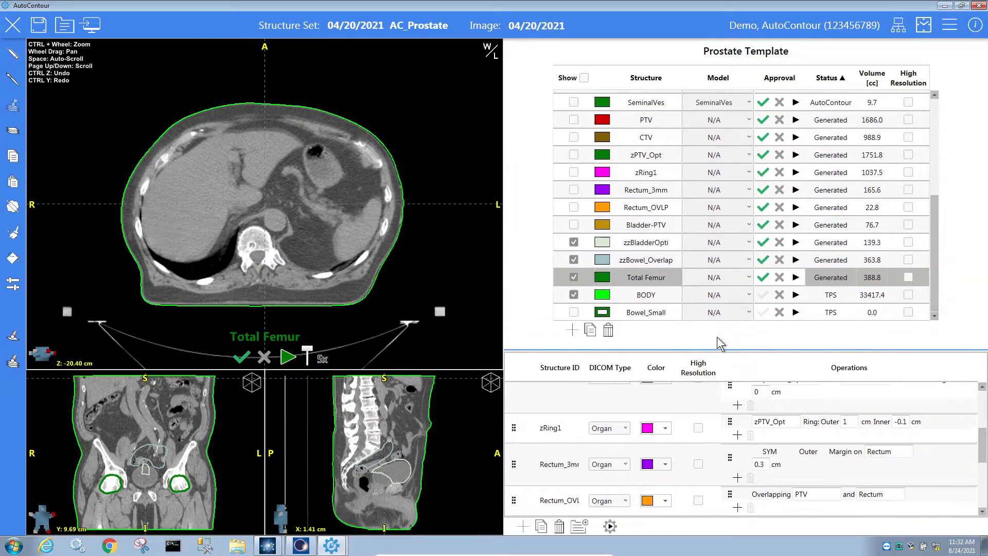
click(661, 246)
click(660, 261)
click(657, 278)
click(64, 24)
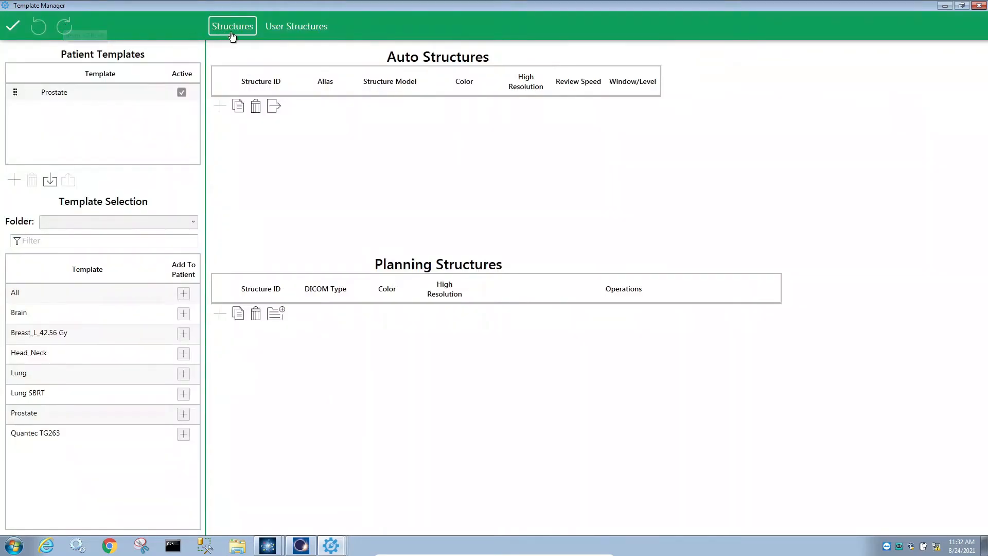
click(306, 28)
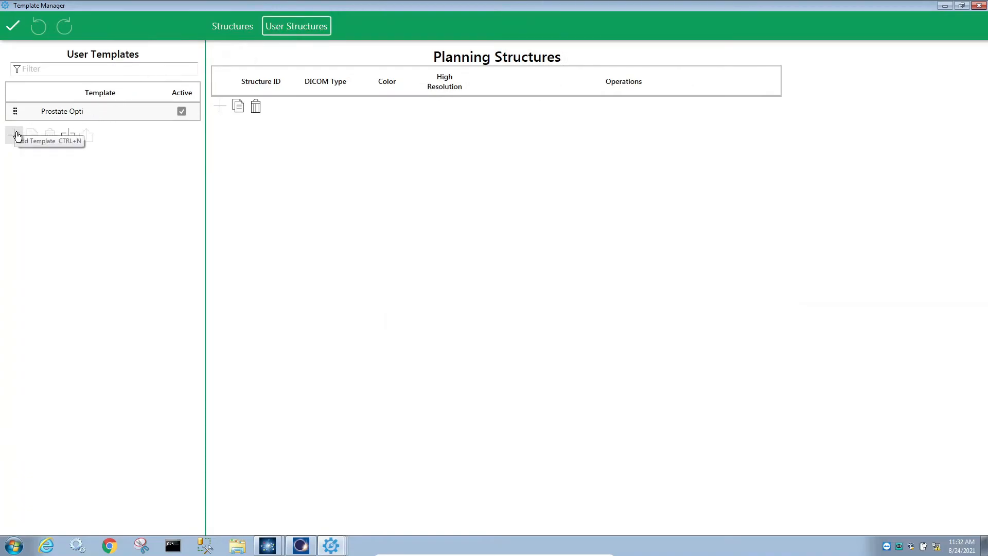
click(94, 112)
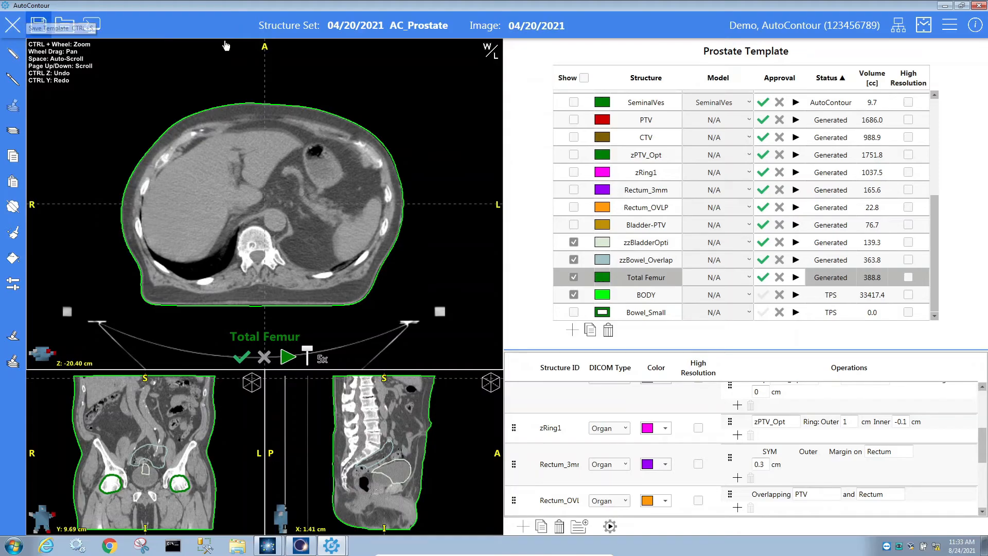
click(925, 31)
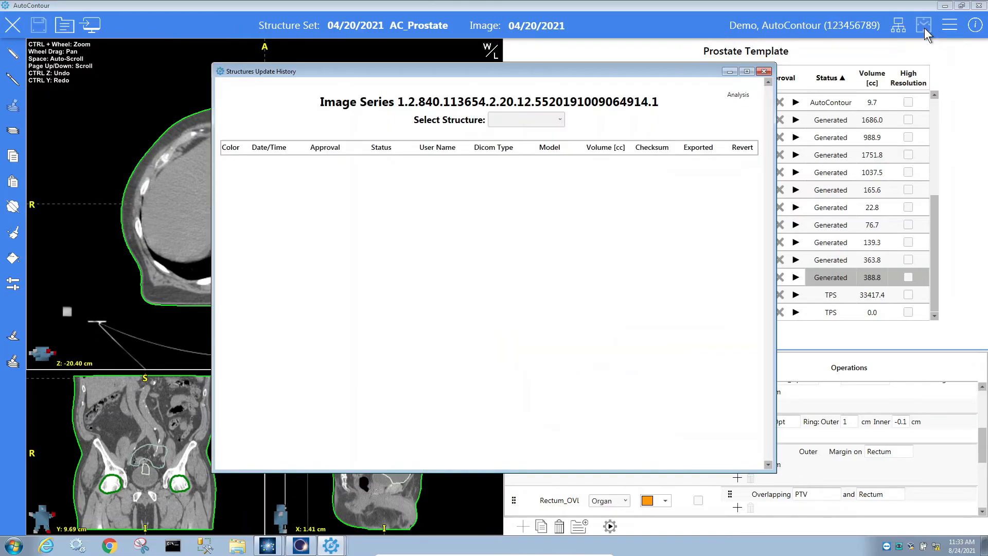
click(543, 120)
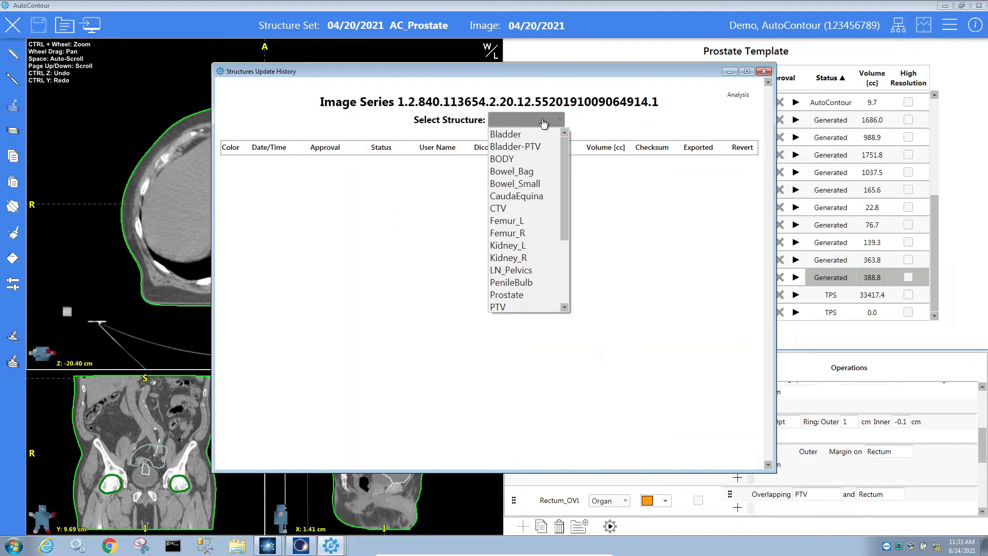
click(533, 147)
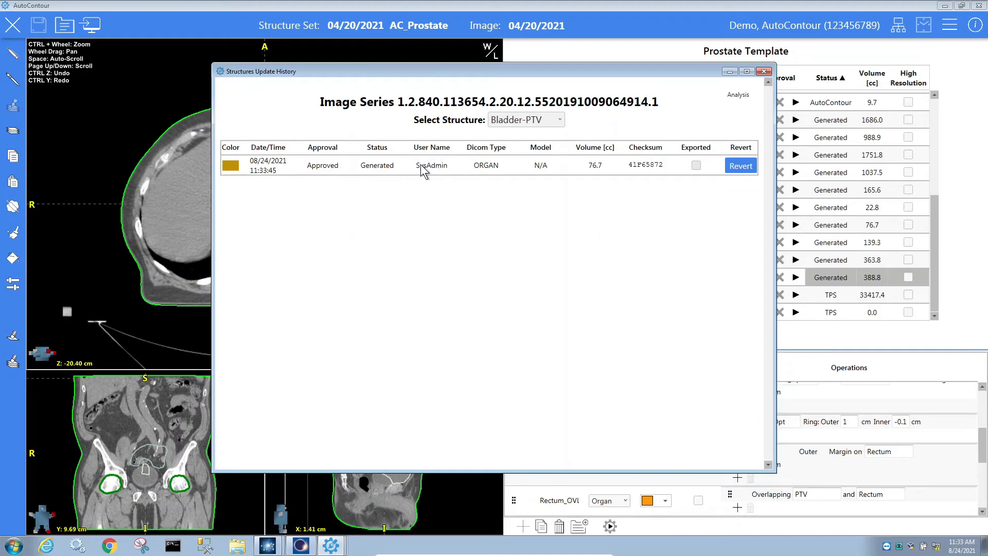
click(535, 120)
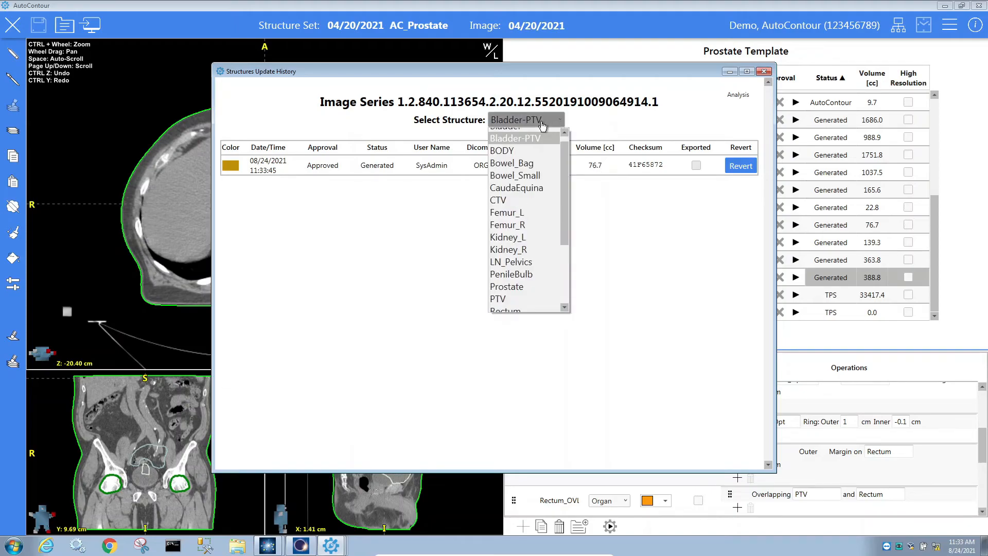
click(533, 174)
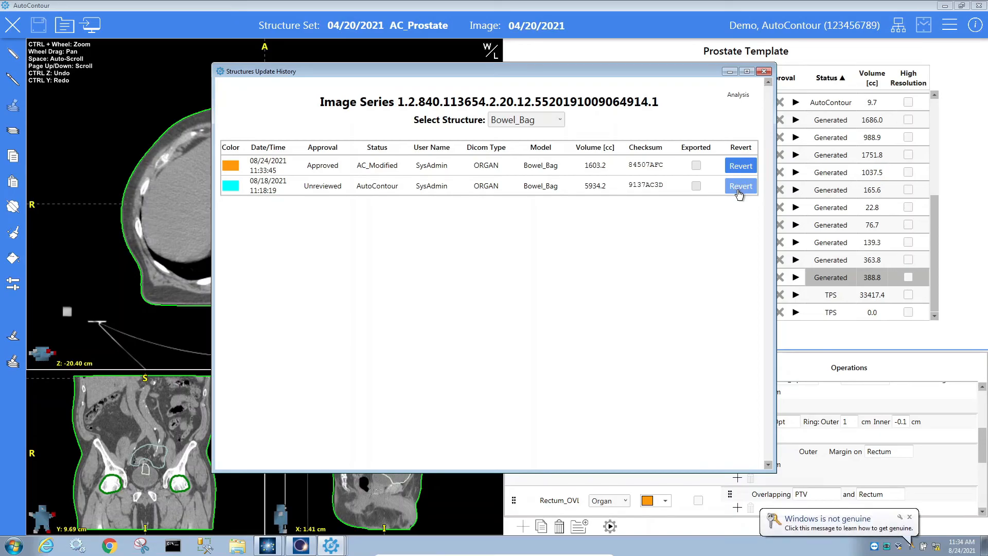
click(763, 71)
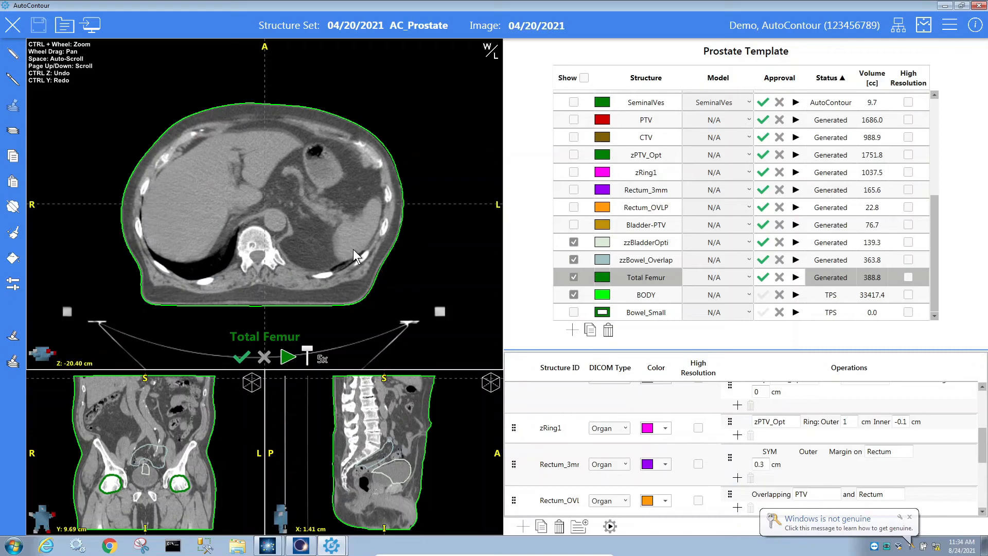
Review the axial slices, then export the structure set and dismiss the New Structures summary.
scroll(358, 254, up, 2)
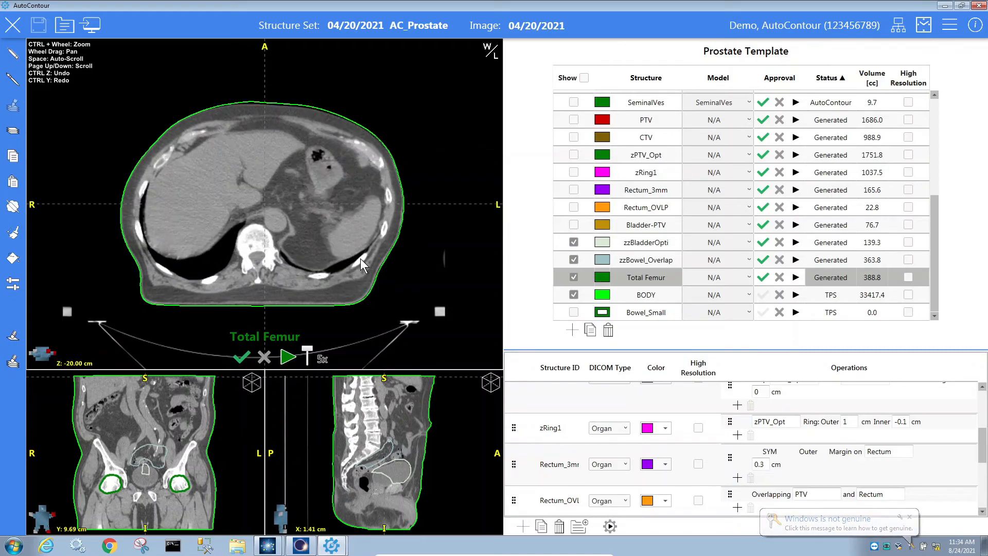
scroll(362, 260, down, 10)
scroll(362, 261, down, 15)
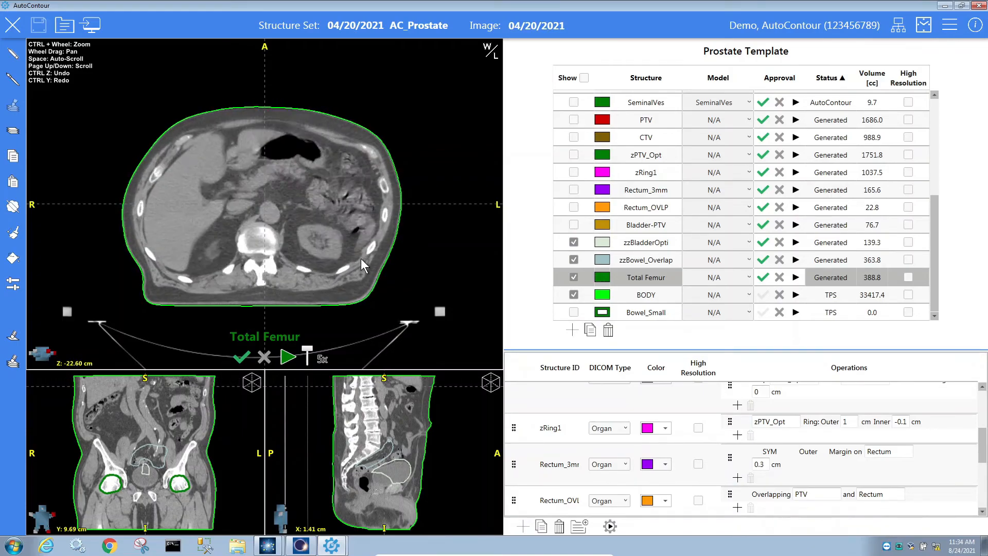
scroll(362, 261, down, 13)
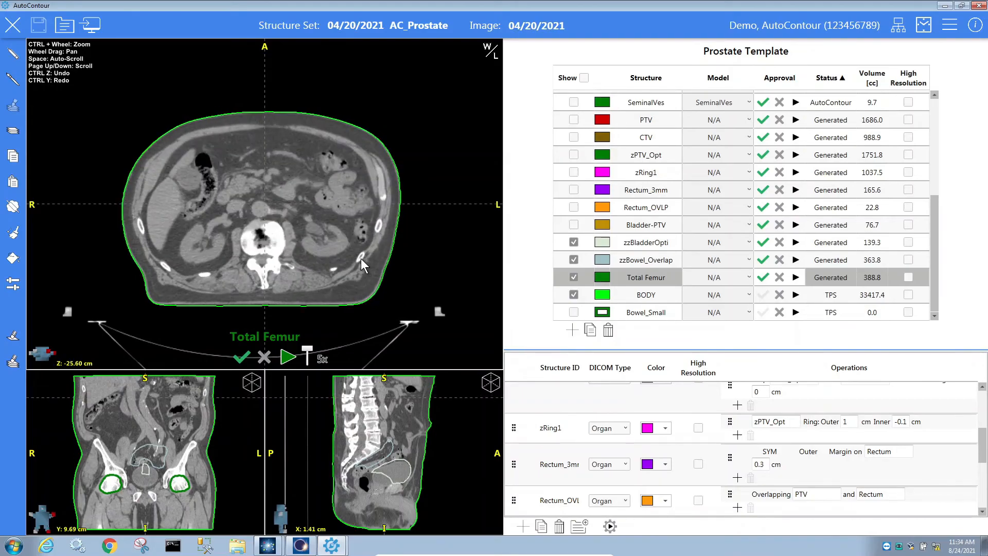
scroll(361, 261, down, 5)
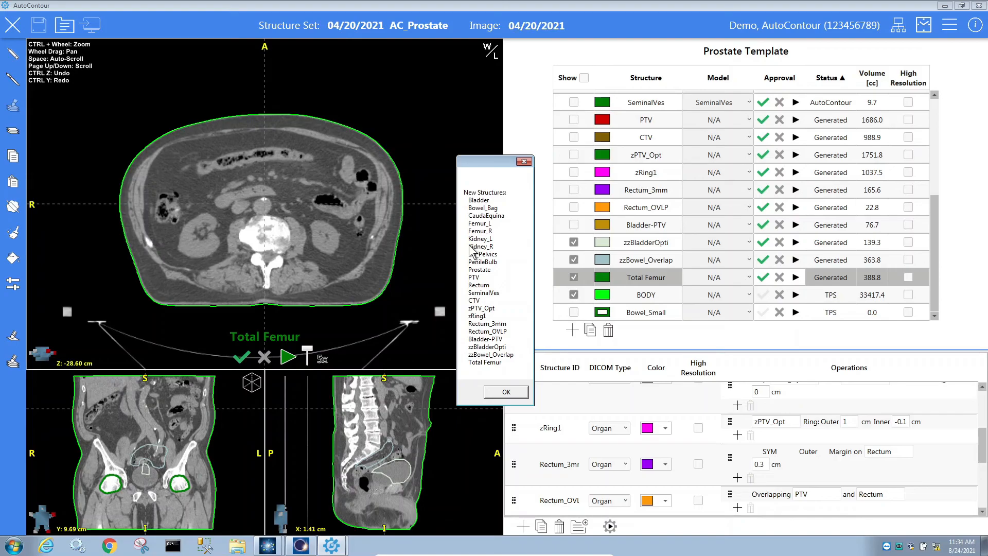
click(506, 393)
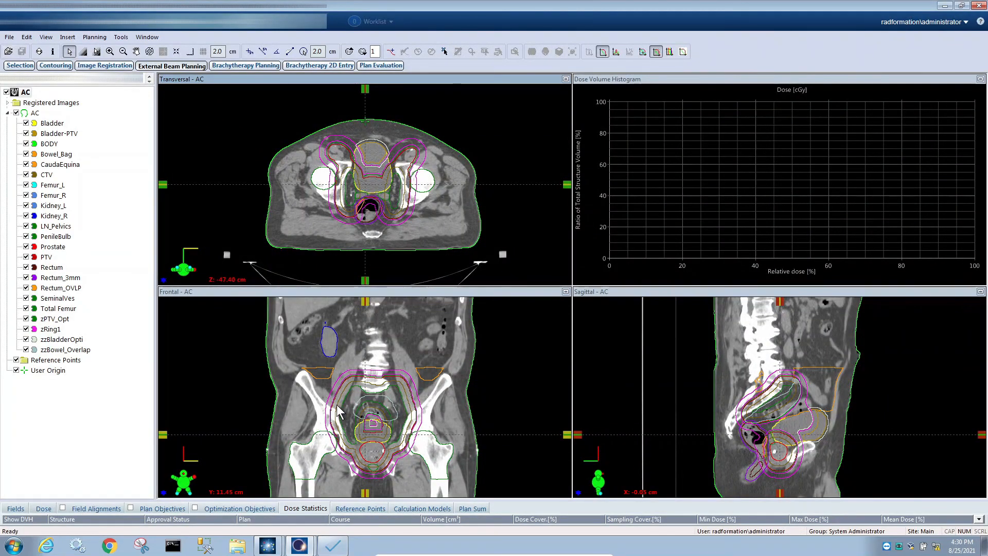
Check the imported structures on Eclipse's transversal slices, then advance to the Thank You slide.
scroll(428, 238, down, 5)
scroll(428, 238, down, 15)
scroll(428, 237, down, 3)
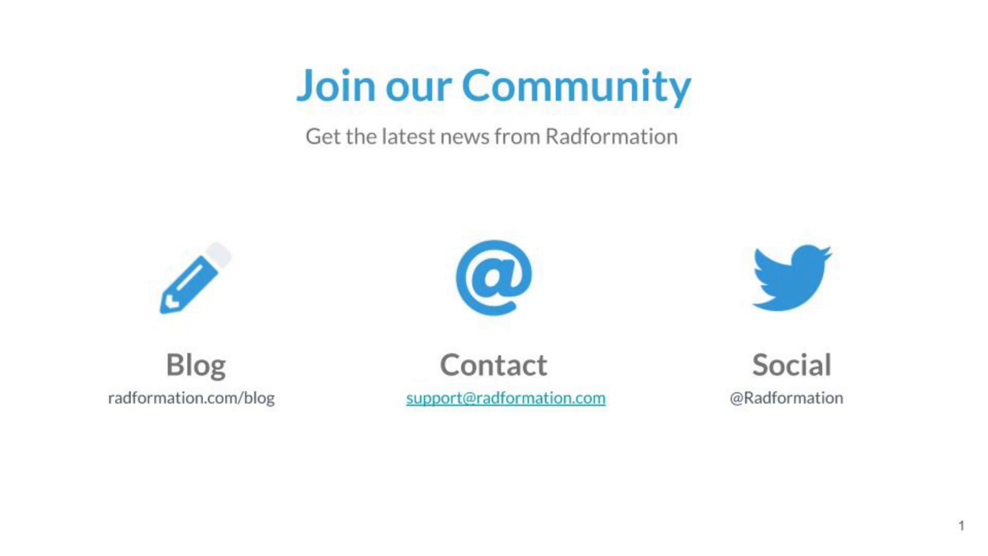
key(Right)
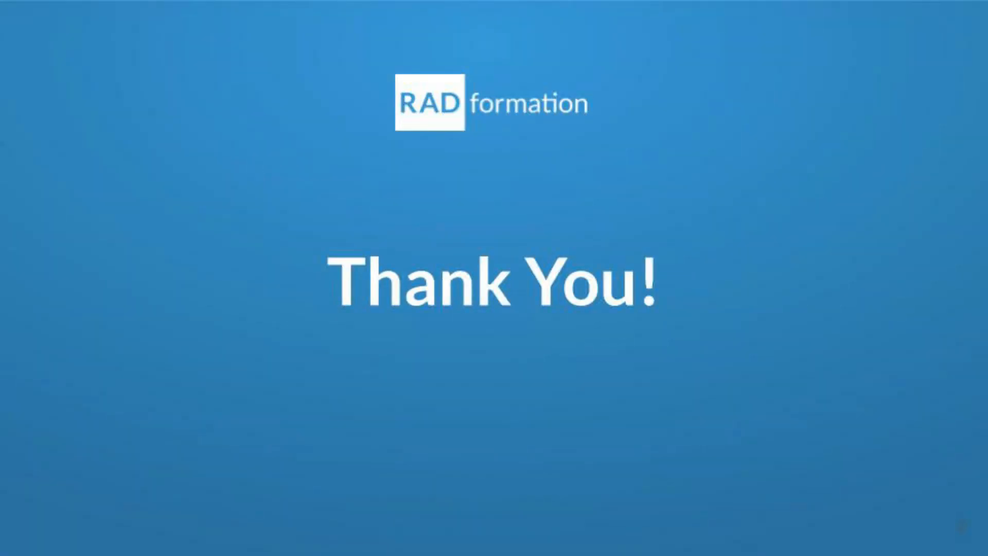